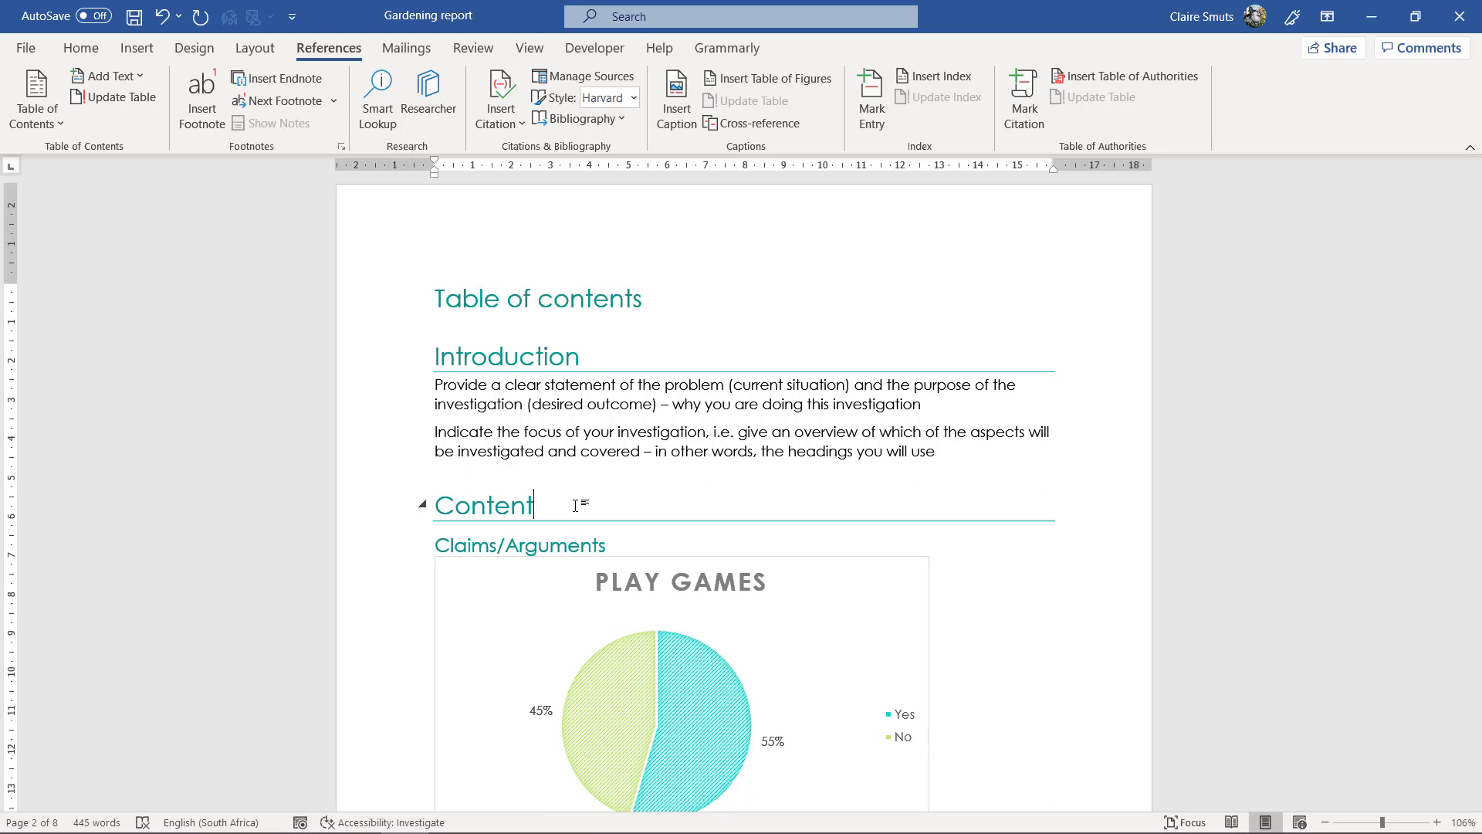
- Show the Navigation pane and go to the "Addendum B: Question & Sources table" heading
{"action": "left_click", "coordinate": [530, 51]}
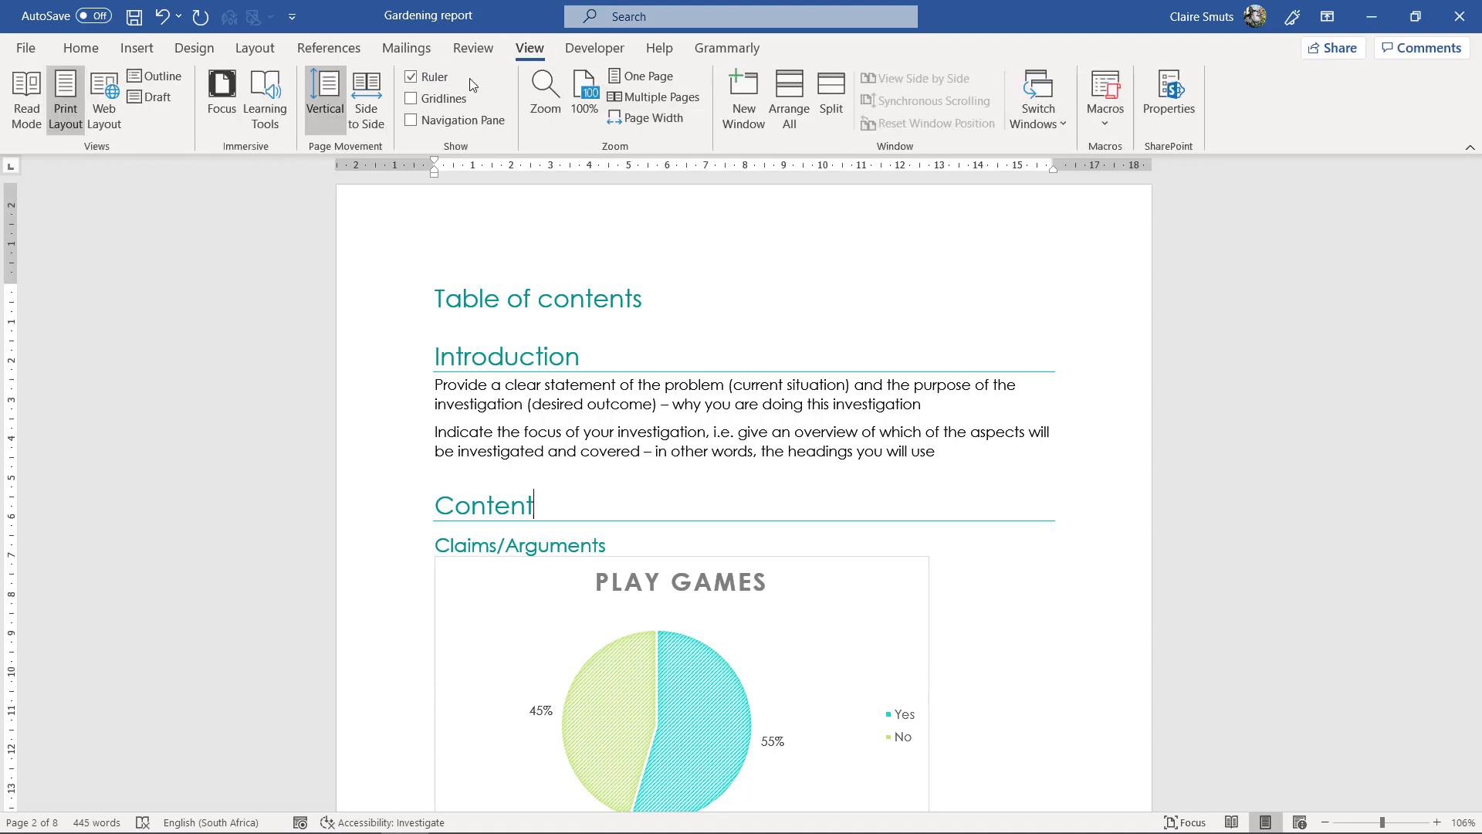
{"action": "left_click", "coordinate": [455, 124]}
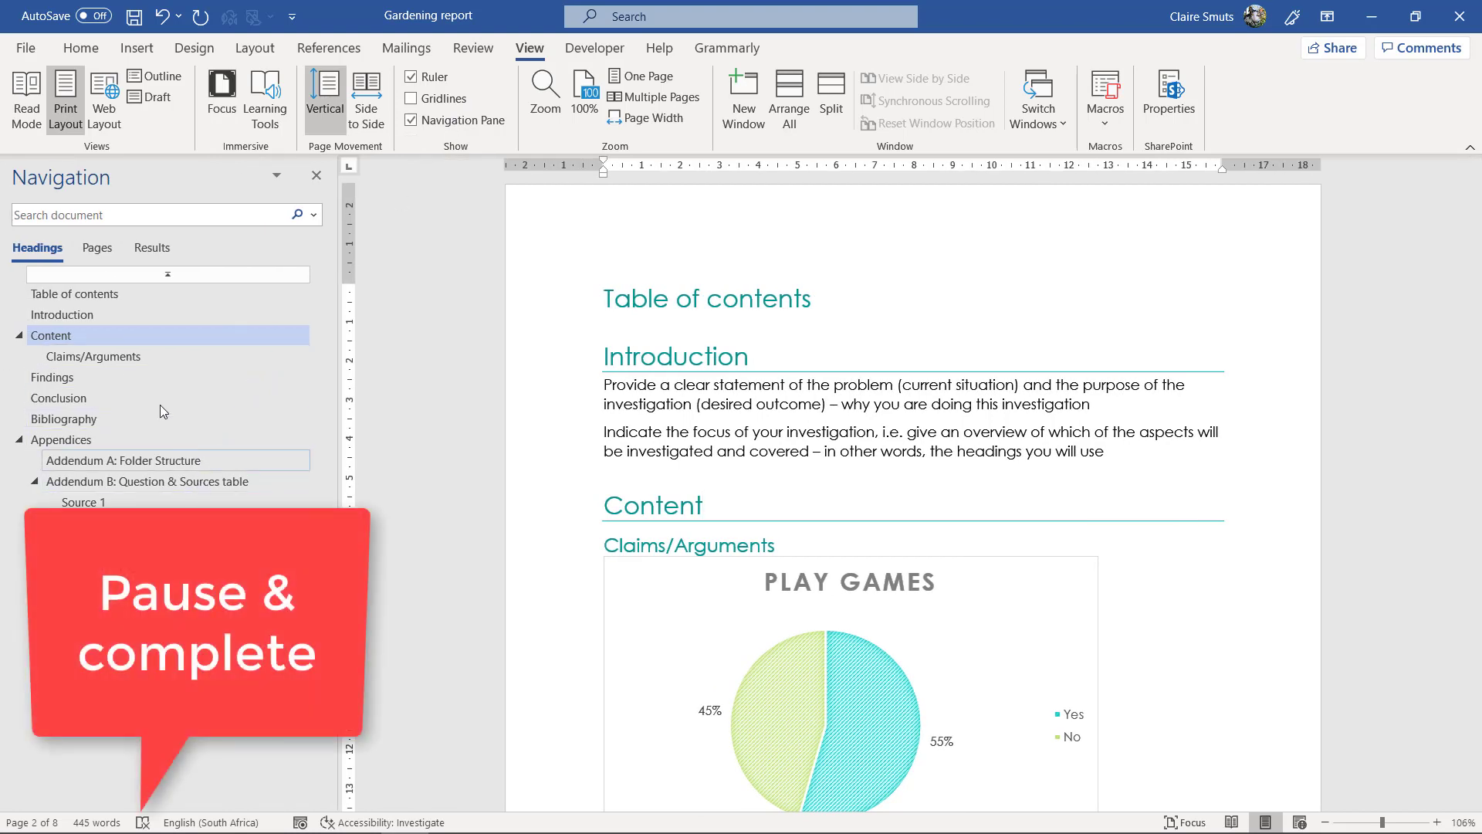
{"action": "left_click", "coordinate": [139, 485]}
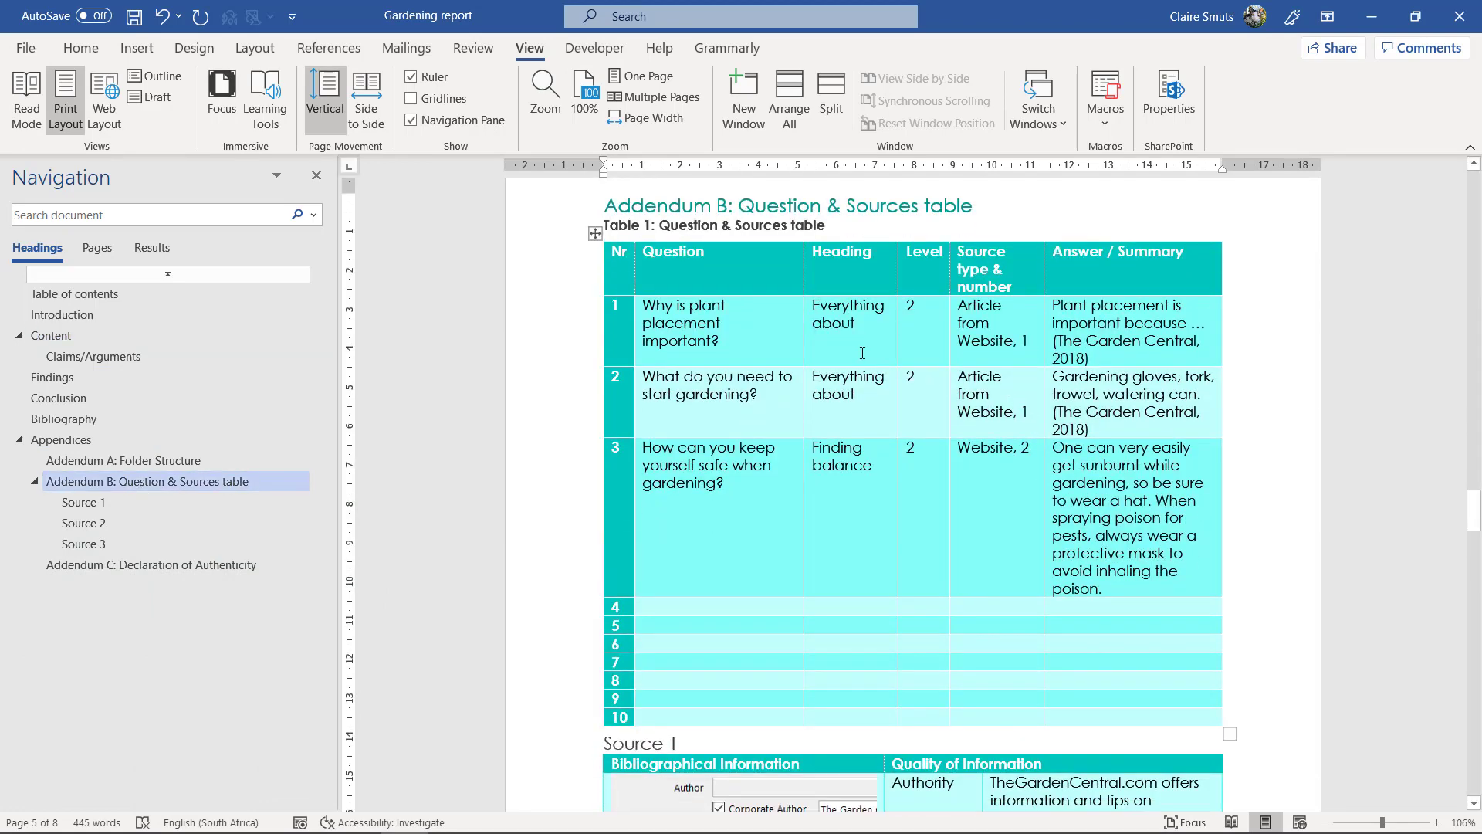
- Copy the heading text "Finding balance" from the third question's row in the Question & Sources table
{"action": "left_click_drag", "start_coordinate": [815, 254], "coordinate": [872, 253]}
{"action": "left_click", "coordinate": [844, 465]}
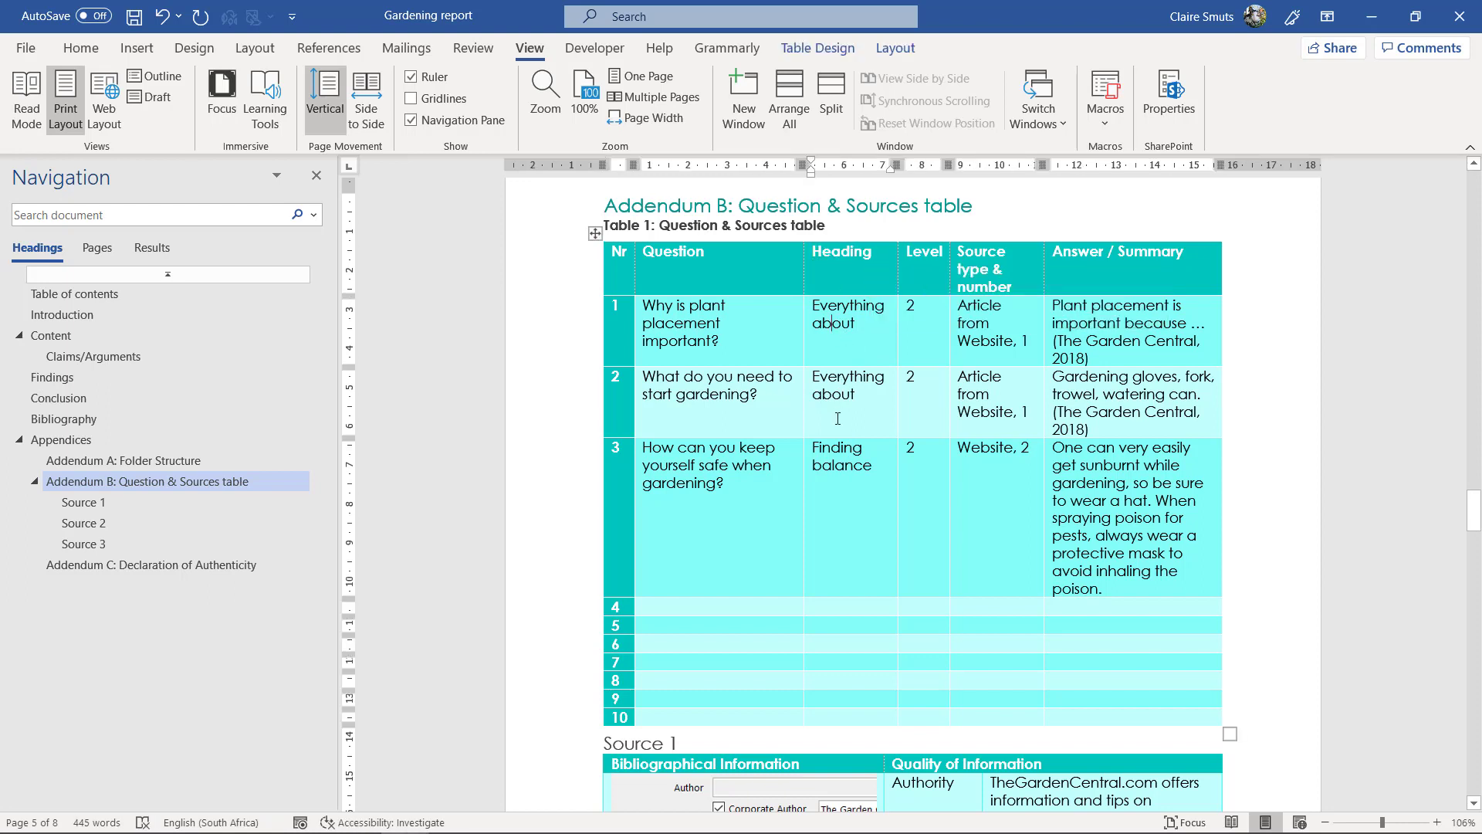
{"action": "left_click_drag", "start_coordinate": [870, 470], "coordinate": [842, 455]}
{"action": "key", "text": "ctrl+c"}
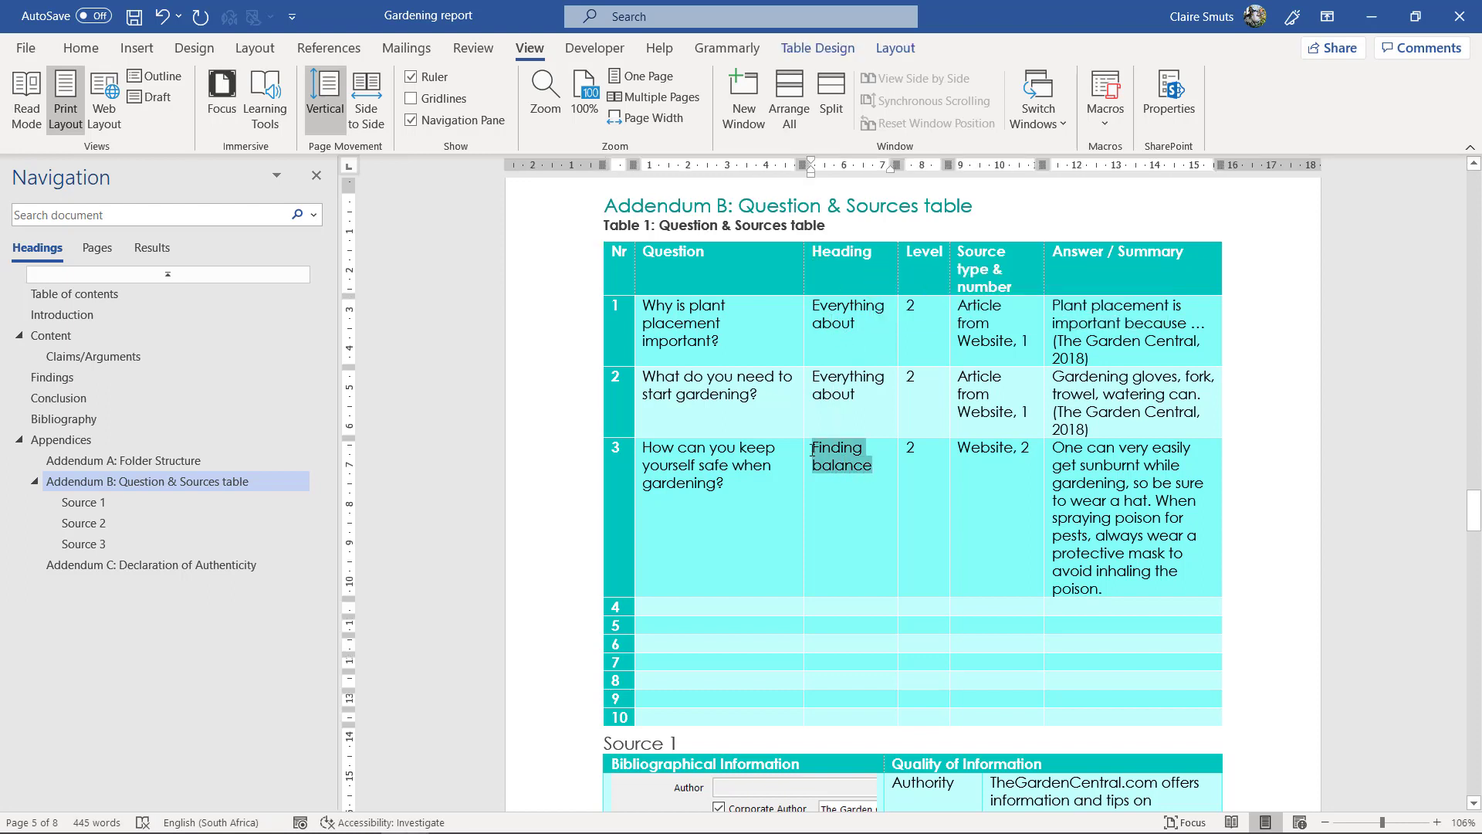
{"action": "right_click", "coordinate": [841, 456]}
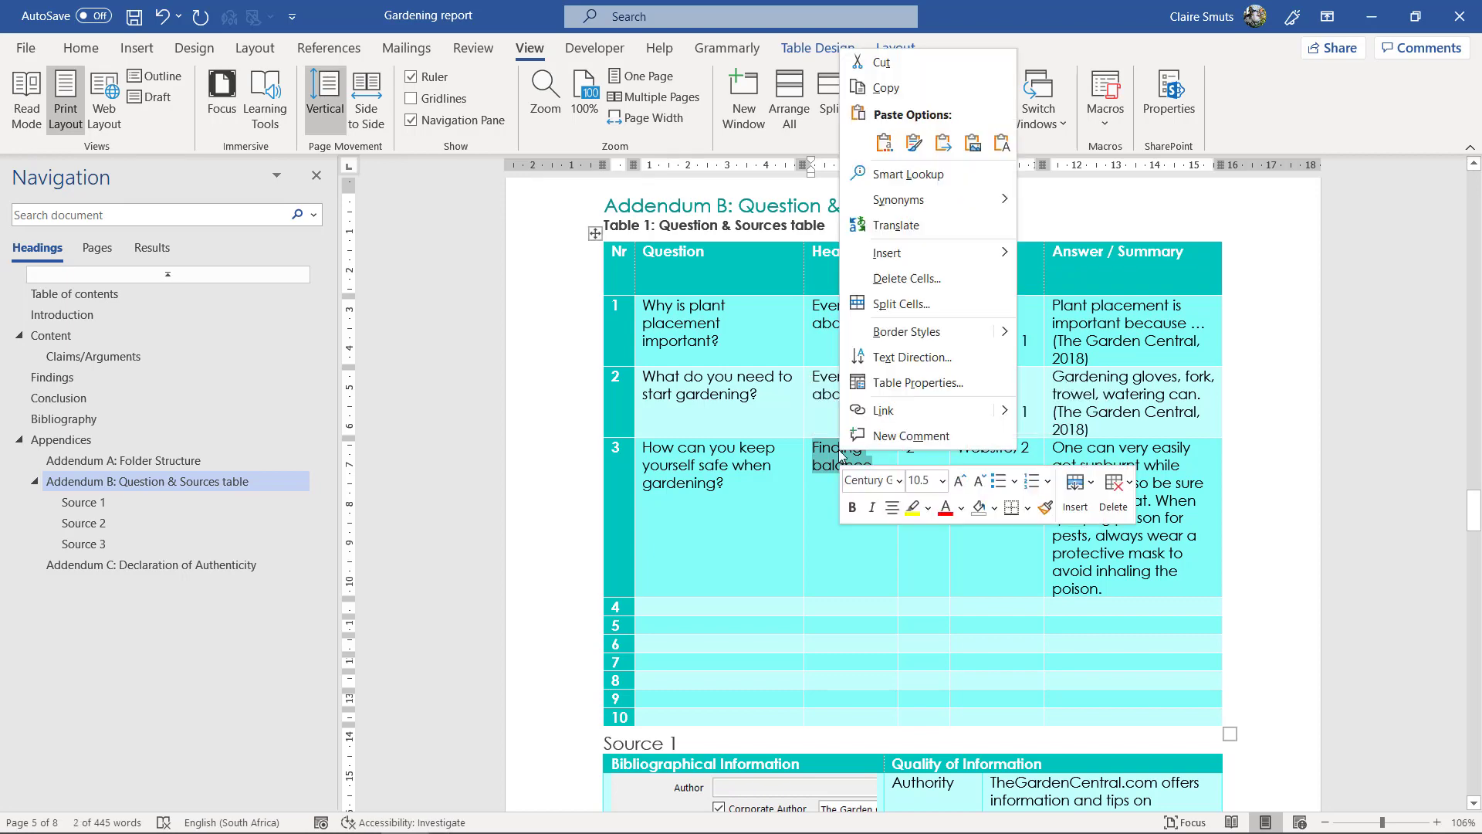
{"action": "left_click", "coordinate": [905, 90]}
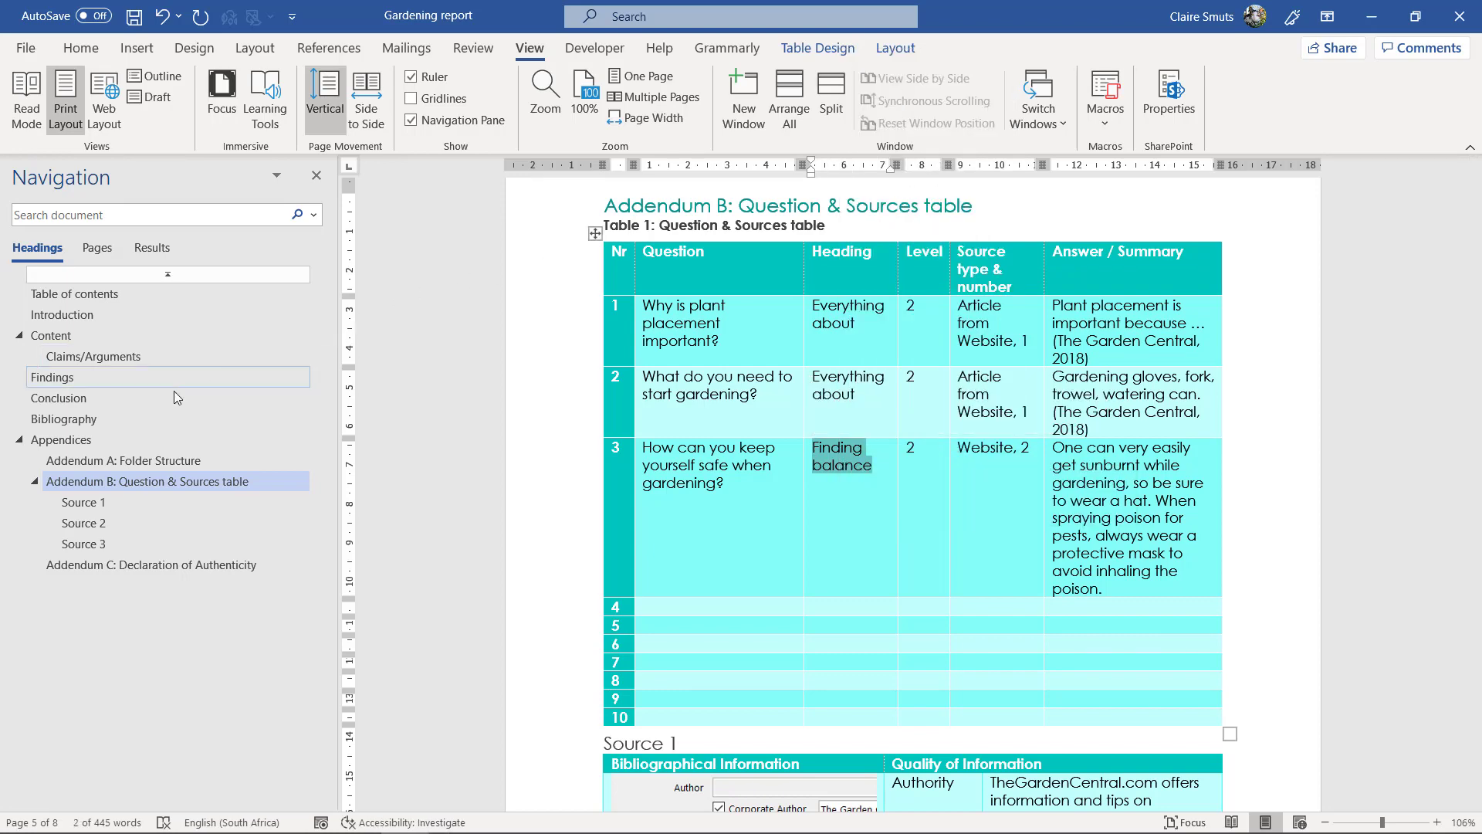
- Paste "Finding balance" with its source formatting on a new line directly under the Content heading
{"action": "left_click", "coordinate": [126, 358]}
{"action": "left_click", "coordinate": [127, 338]}
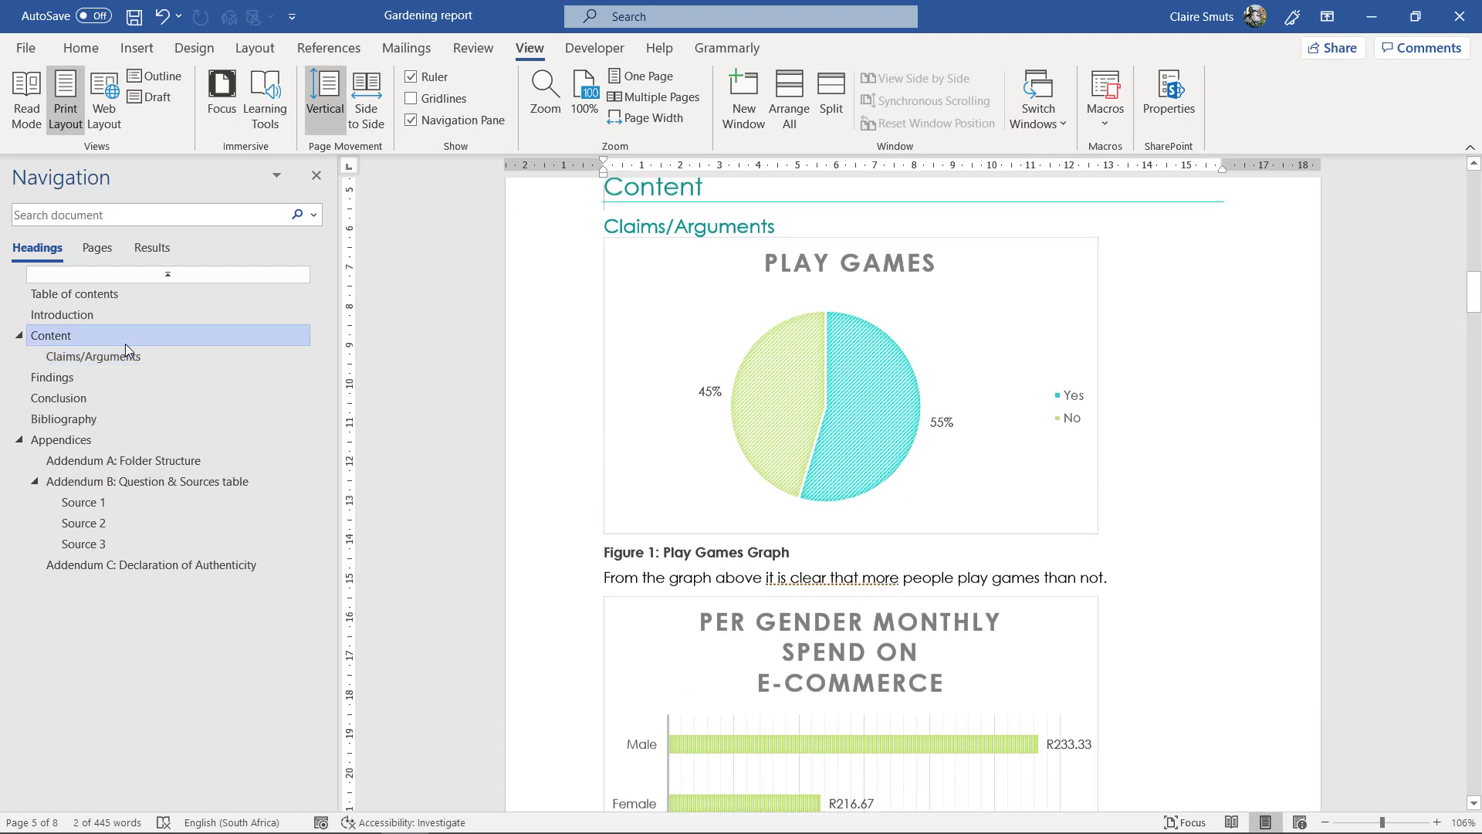
{"action": "key", "text": "Return"}
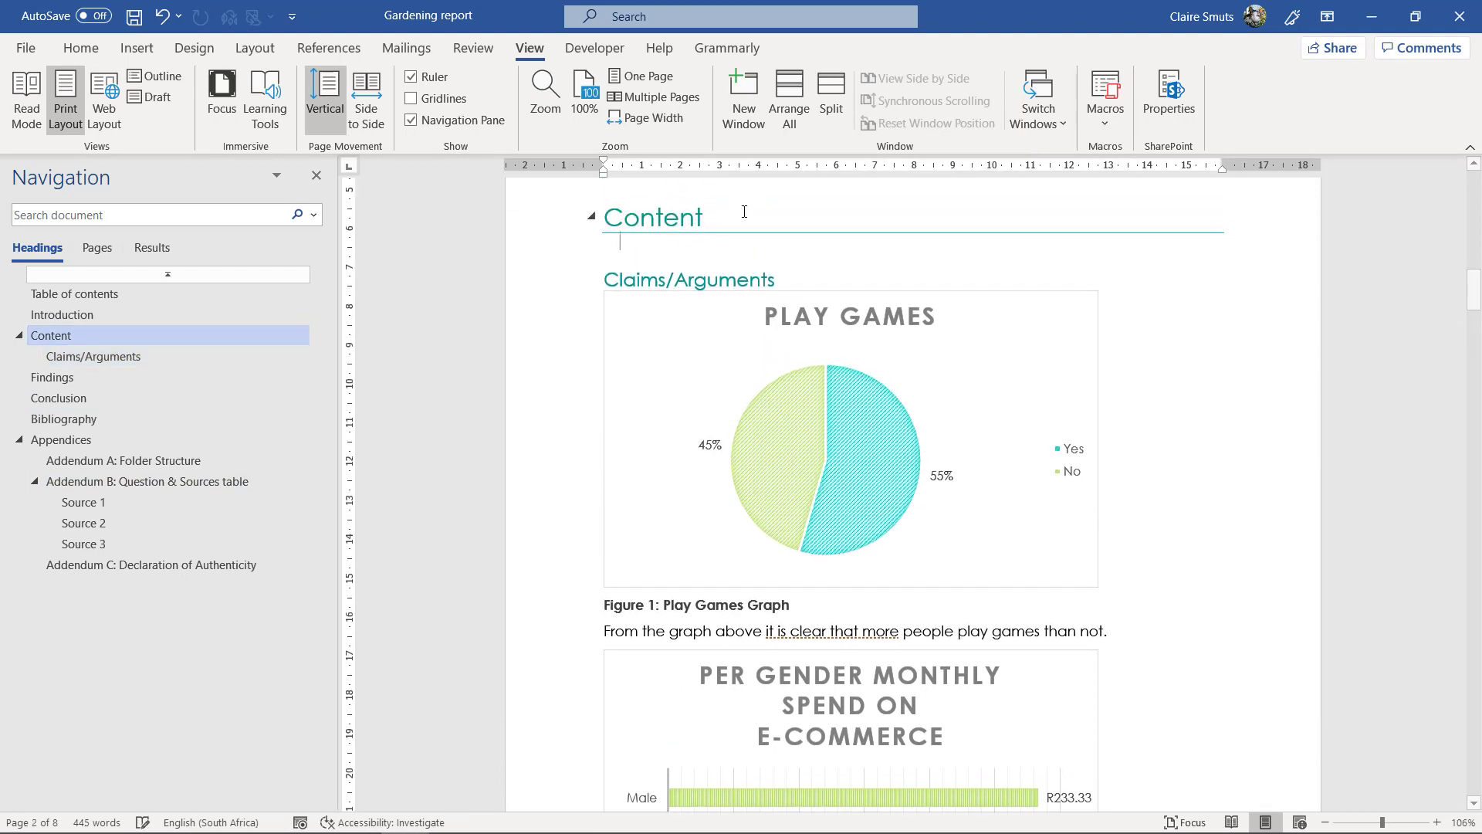
{"action": "right_click", "coordinate": [618, 249]}
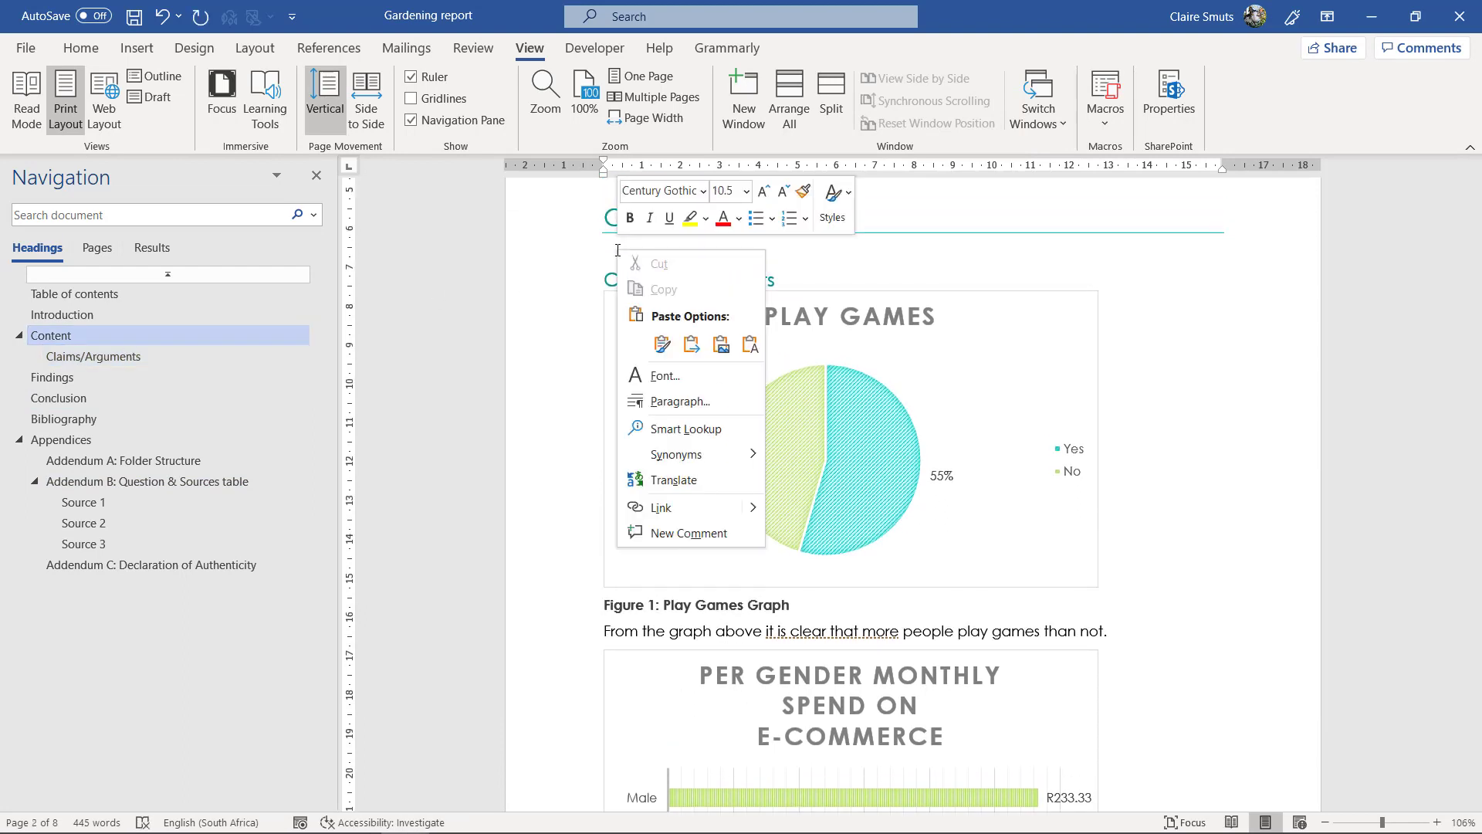
{"action": "left_click", "coordinate": [662, 345]}
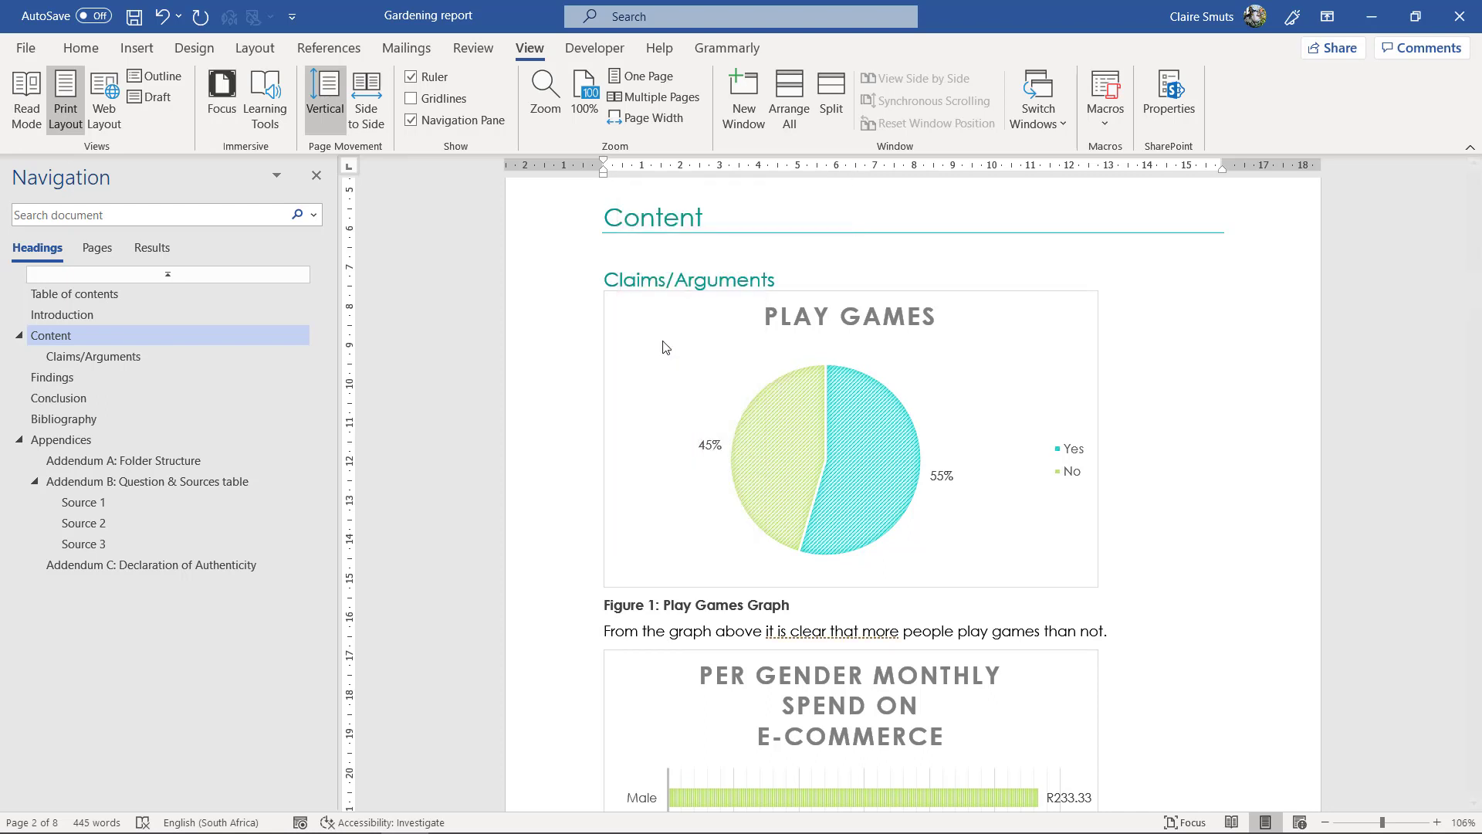
- Apply the Heading 2 style to the "Finding balance" line under Content
{"action": "left_click", "coordinate": [574, 249]}
{"action": "left_click", "coordinate": [81, 48]}
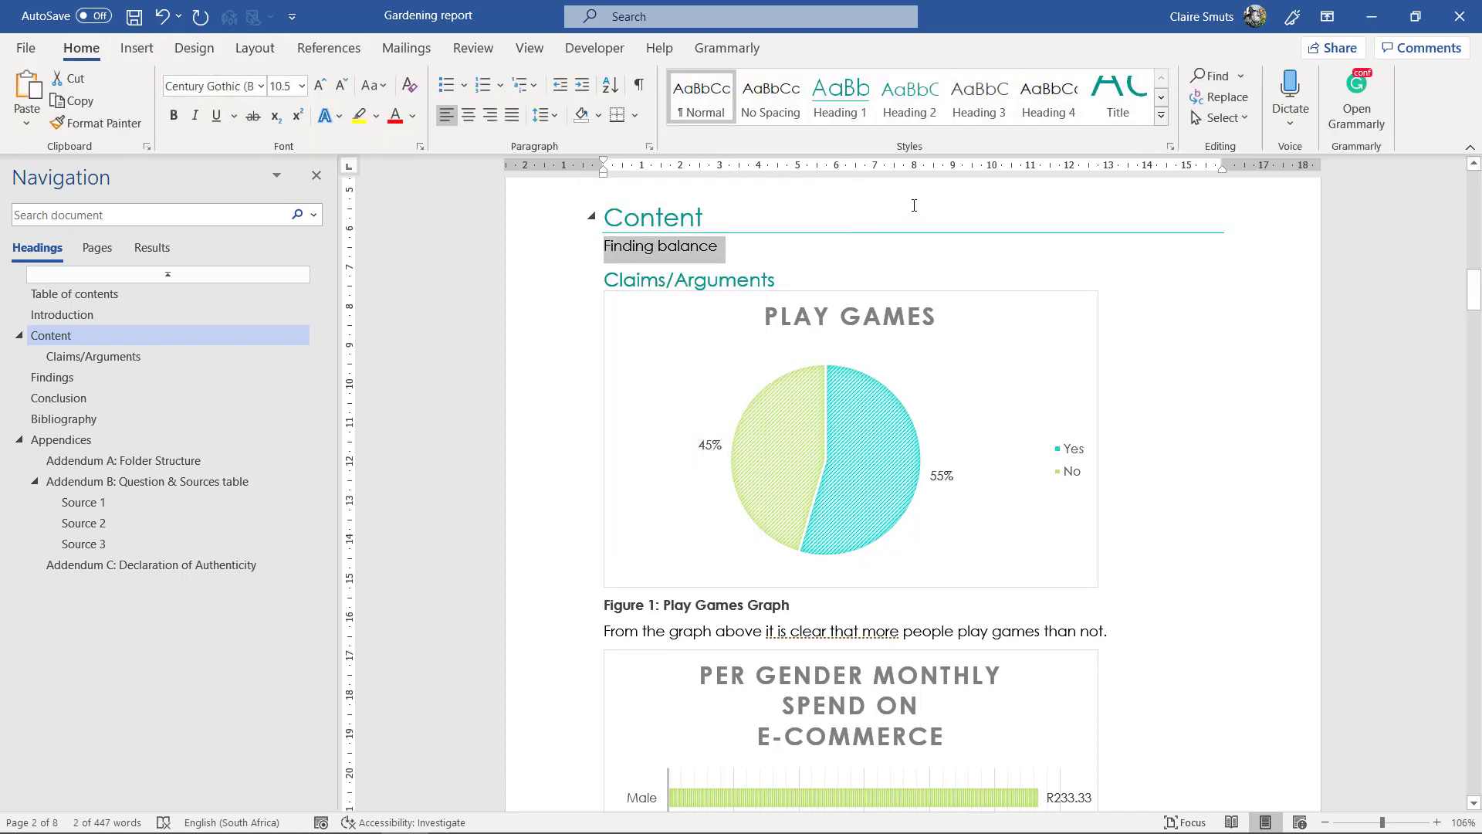
{"action": "left_click", "coordinate": [909, 99]}
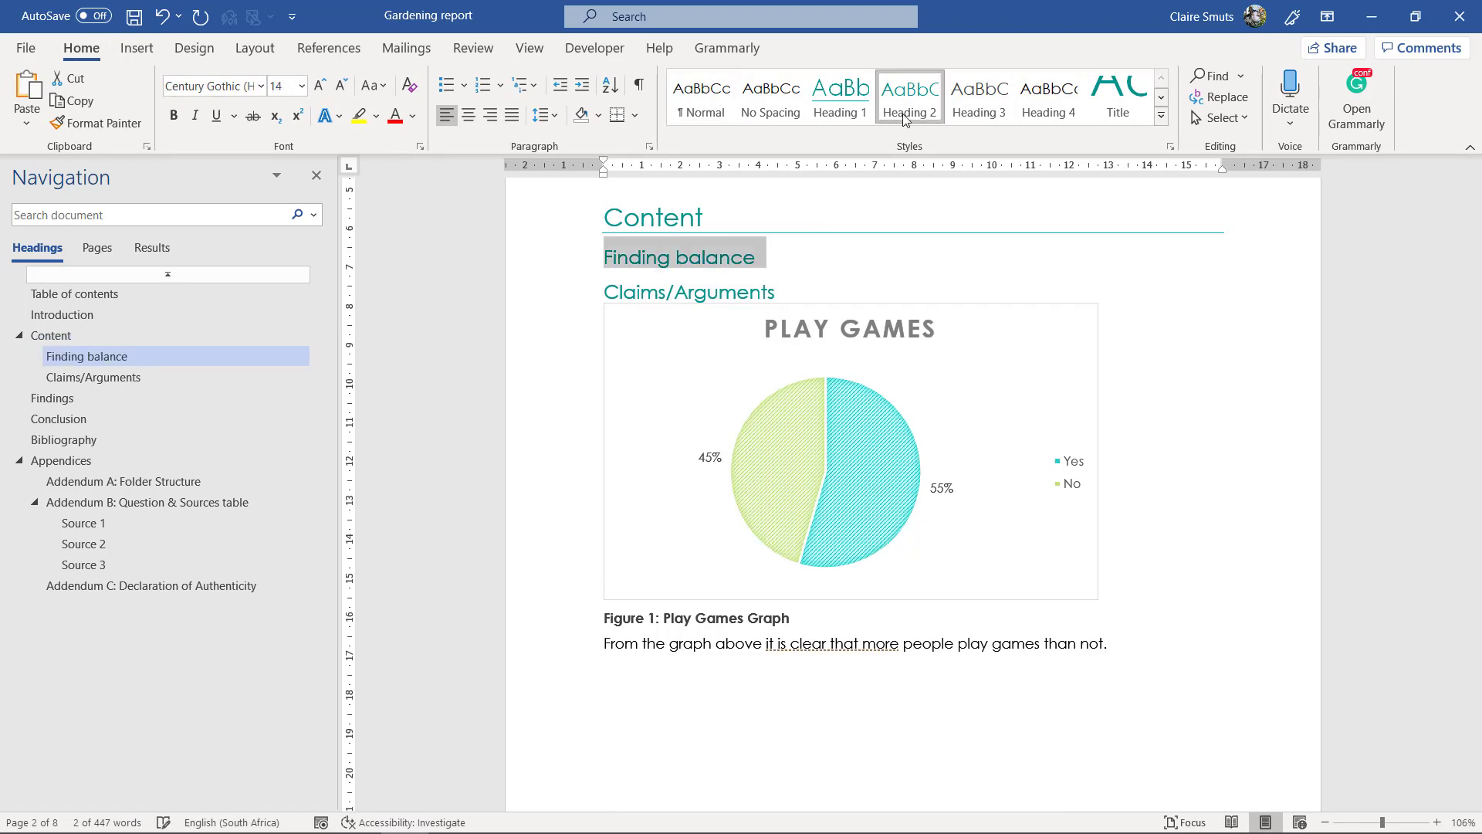
- Compare the heading style of Content with the styles of the subheadings beneath it
{"action": "left_click", "coordinate": [633, 217]}
{"action": "left_click", "coordinate": [671, 256]}
{"action": "left_click", "coordinate": [645, 222]}
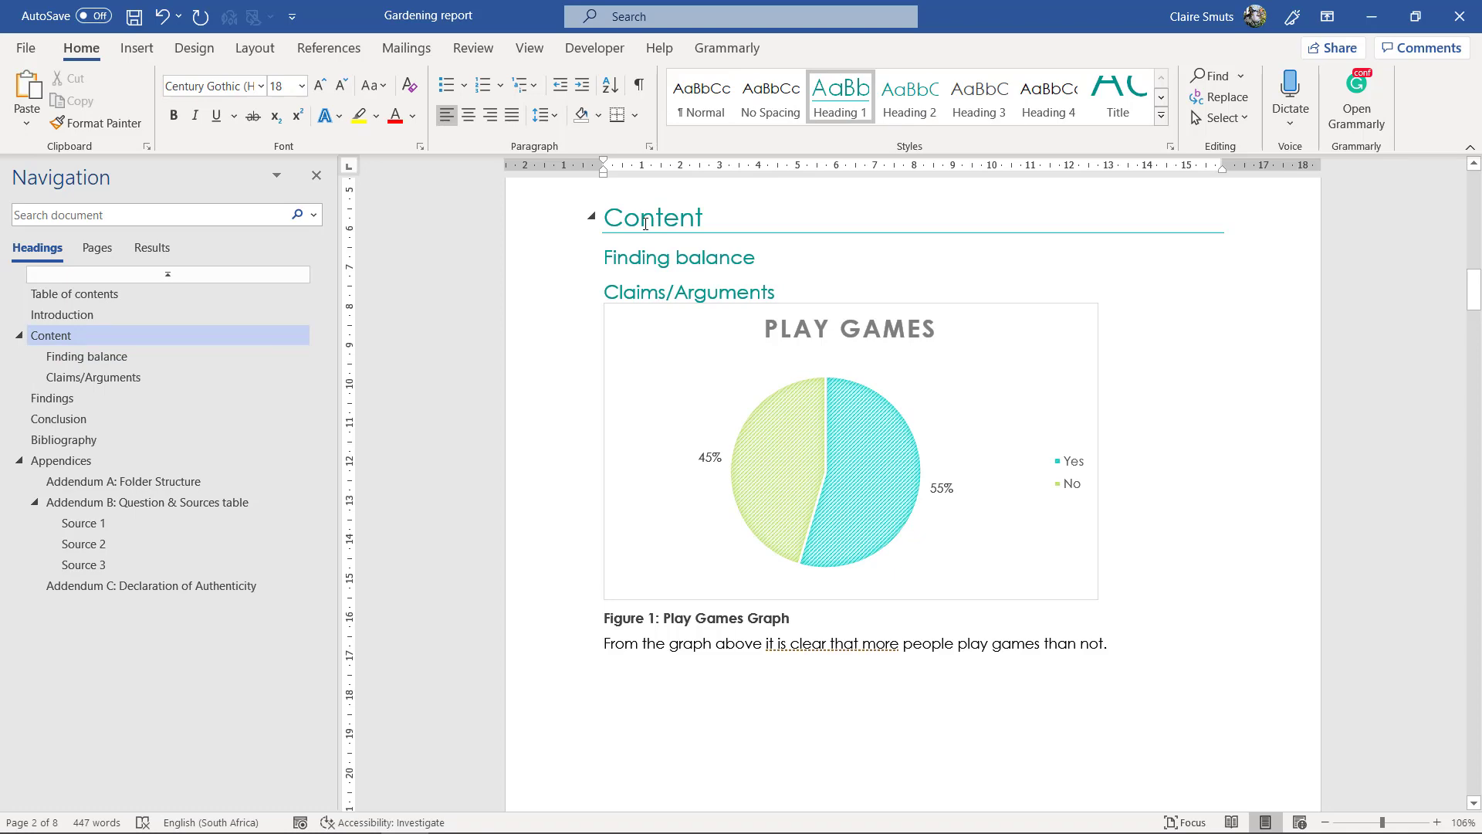
{"action": "left_click", "coordinate": [756, 256]}
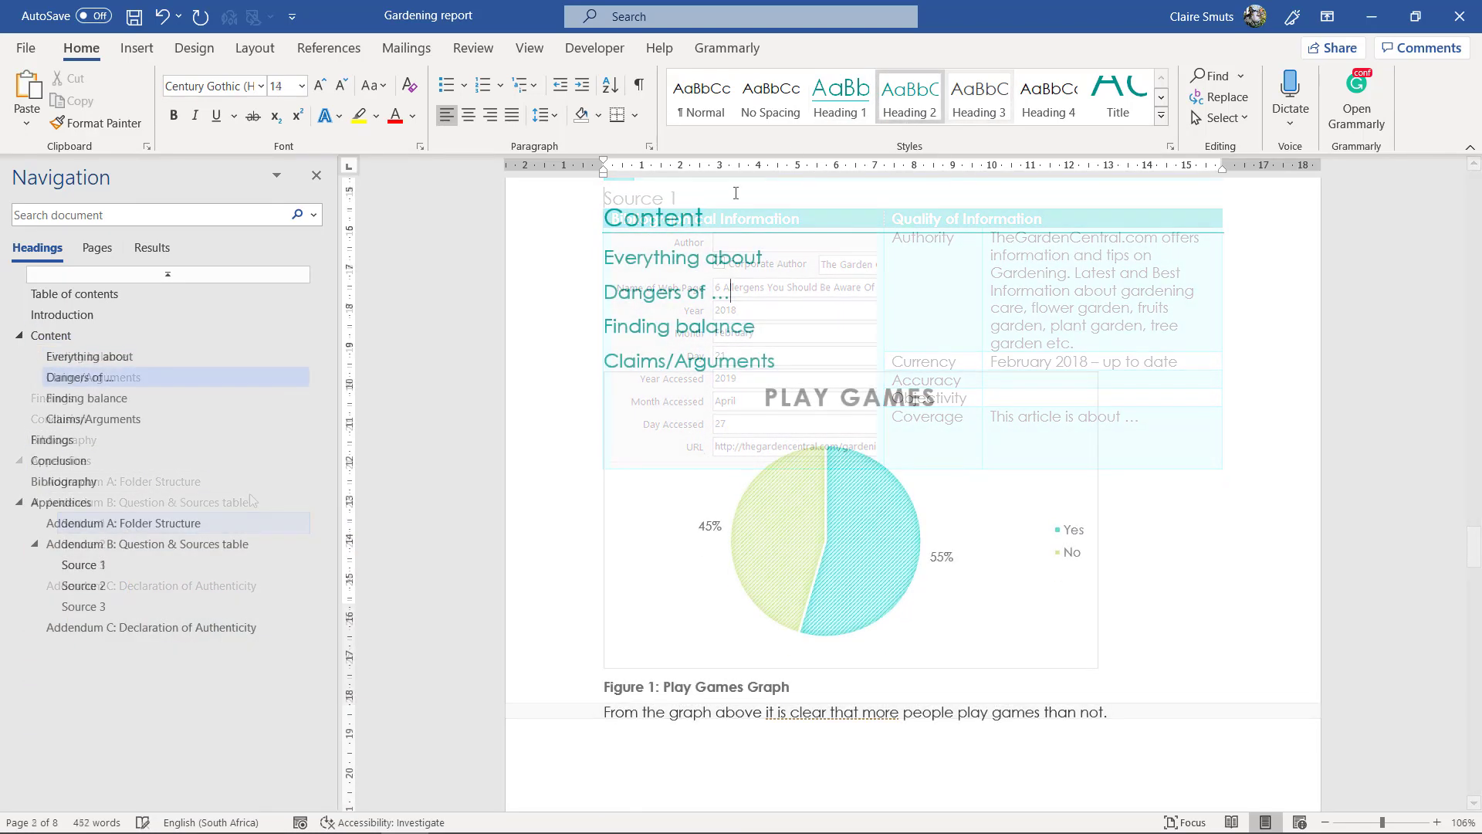
{"action": "left_click_drag", "start_coordinate": [549, 264], "coordinate": [551, 314]}
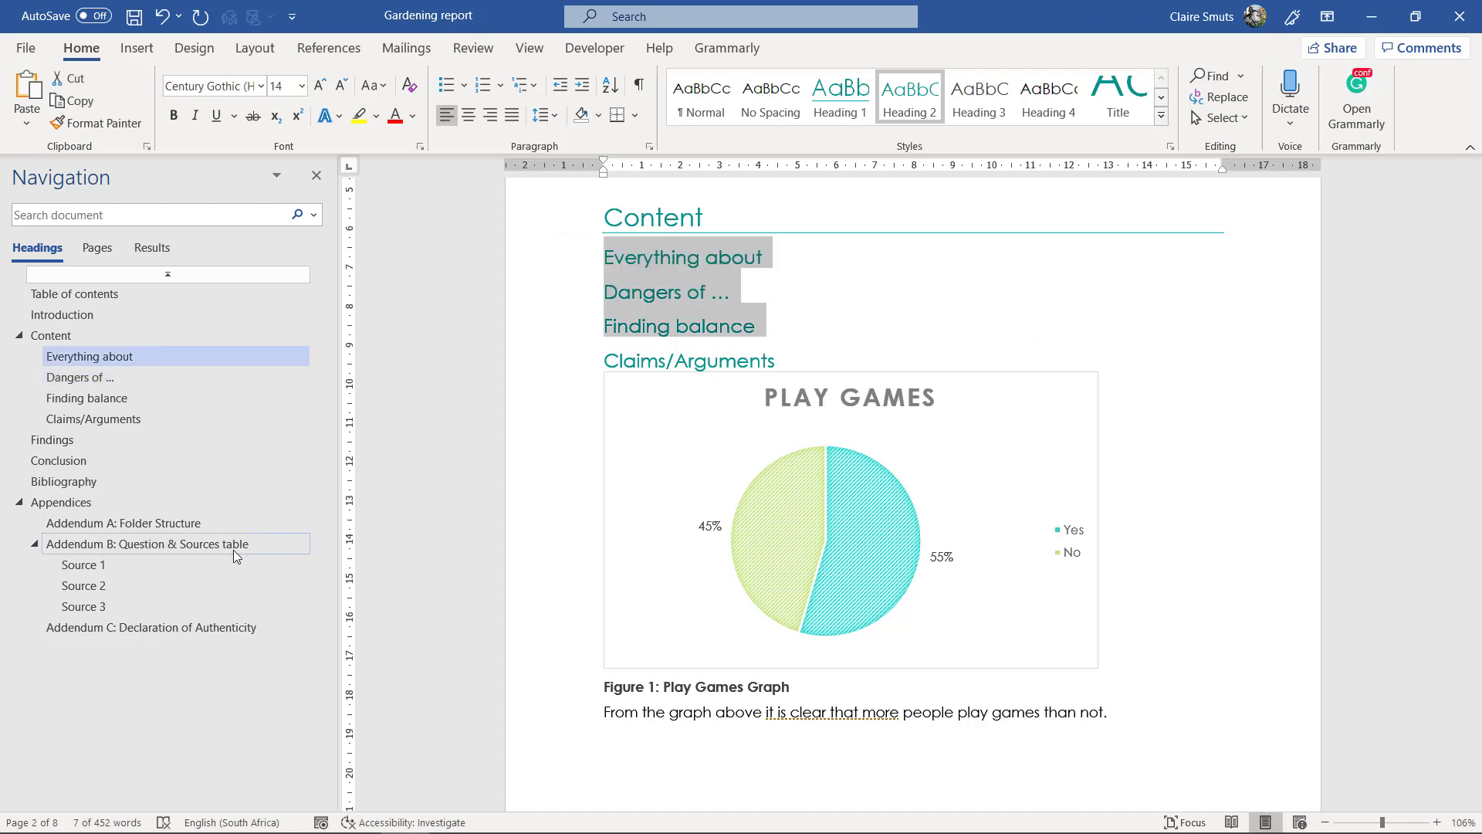
- Go back to the Addendum B table and examine the headings and in-text citations of the answers to questions 1 and 2
{"action": "left_click", "coordinate": [199, 545]}
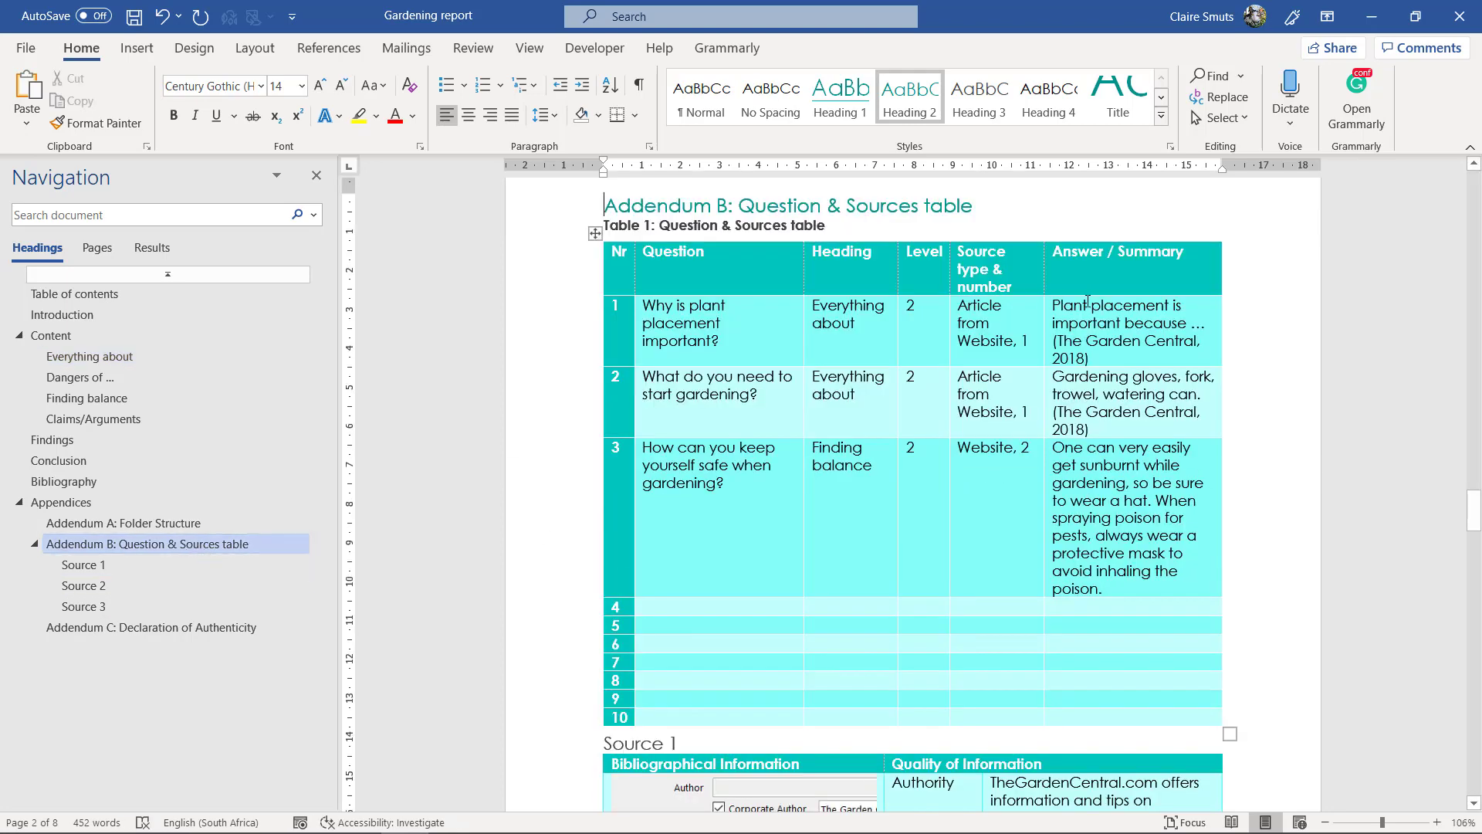
{"action": "left_click_drag", "start_coordinate": [1055, 301], "coordinate": [1089, 359]}
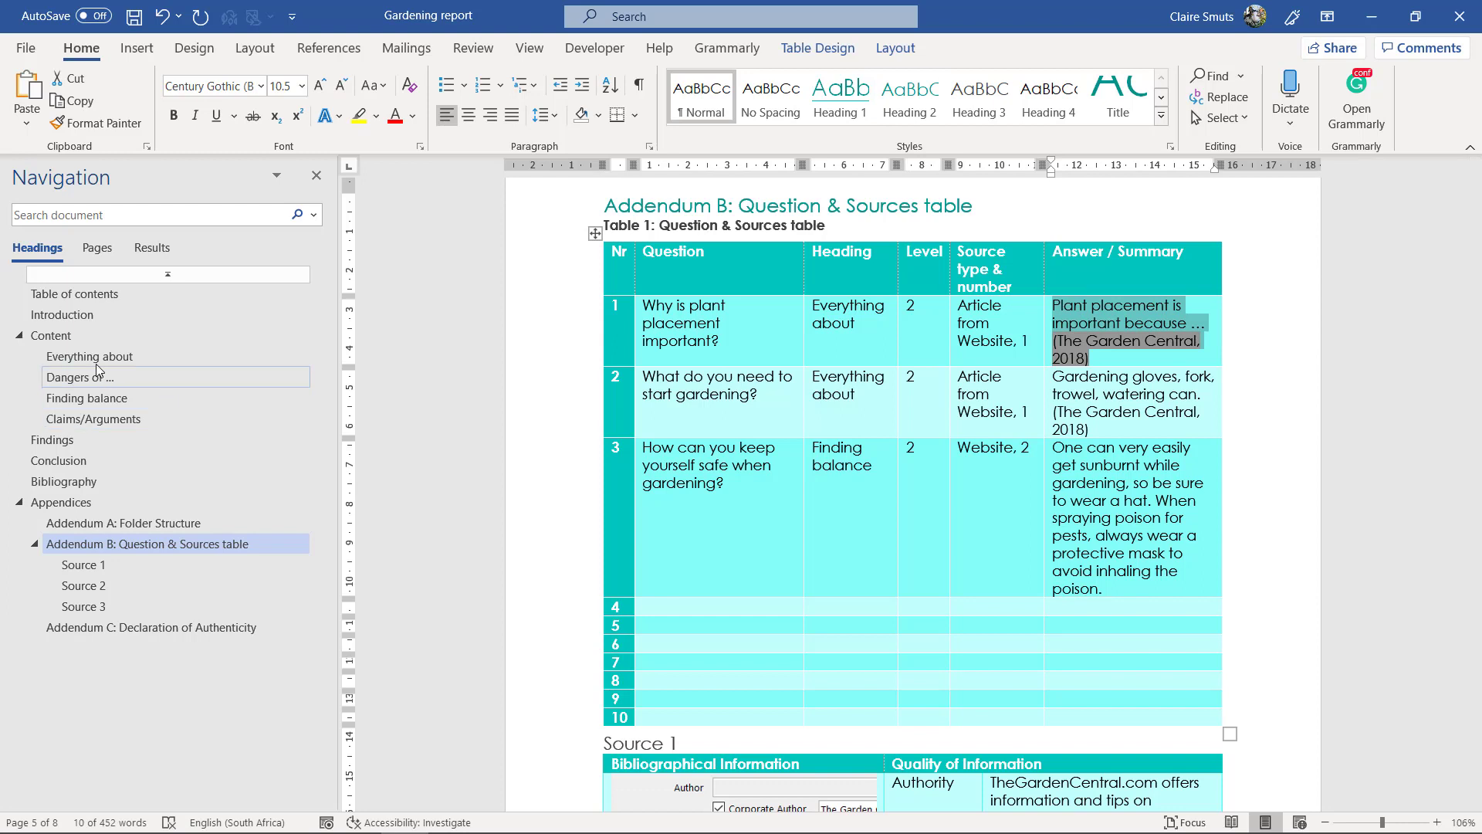
{"action": "left_click_drag", "start_coordinate": [812, 322], "coordinate": [859, 333]}
{"action": "left_click", "coordinate": [859, 334]}
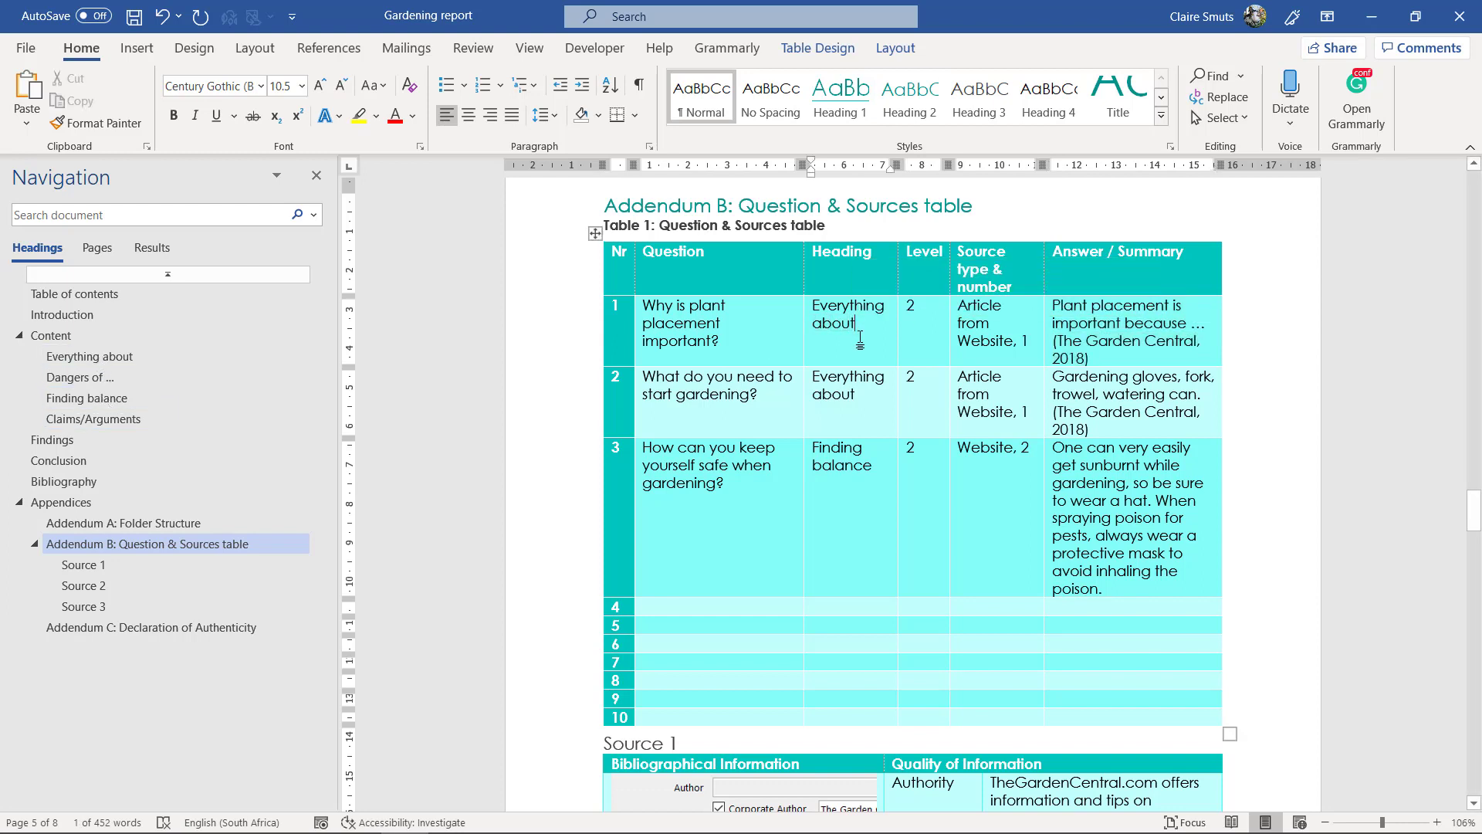
{"action": "left_click", "coordinate": [1079, 345]}
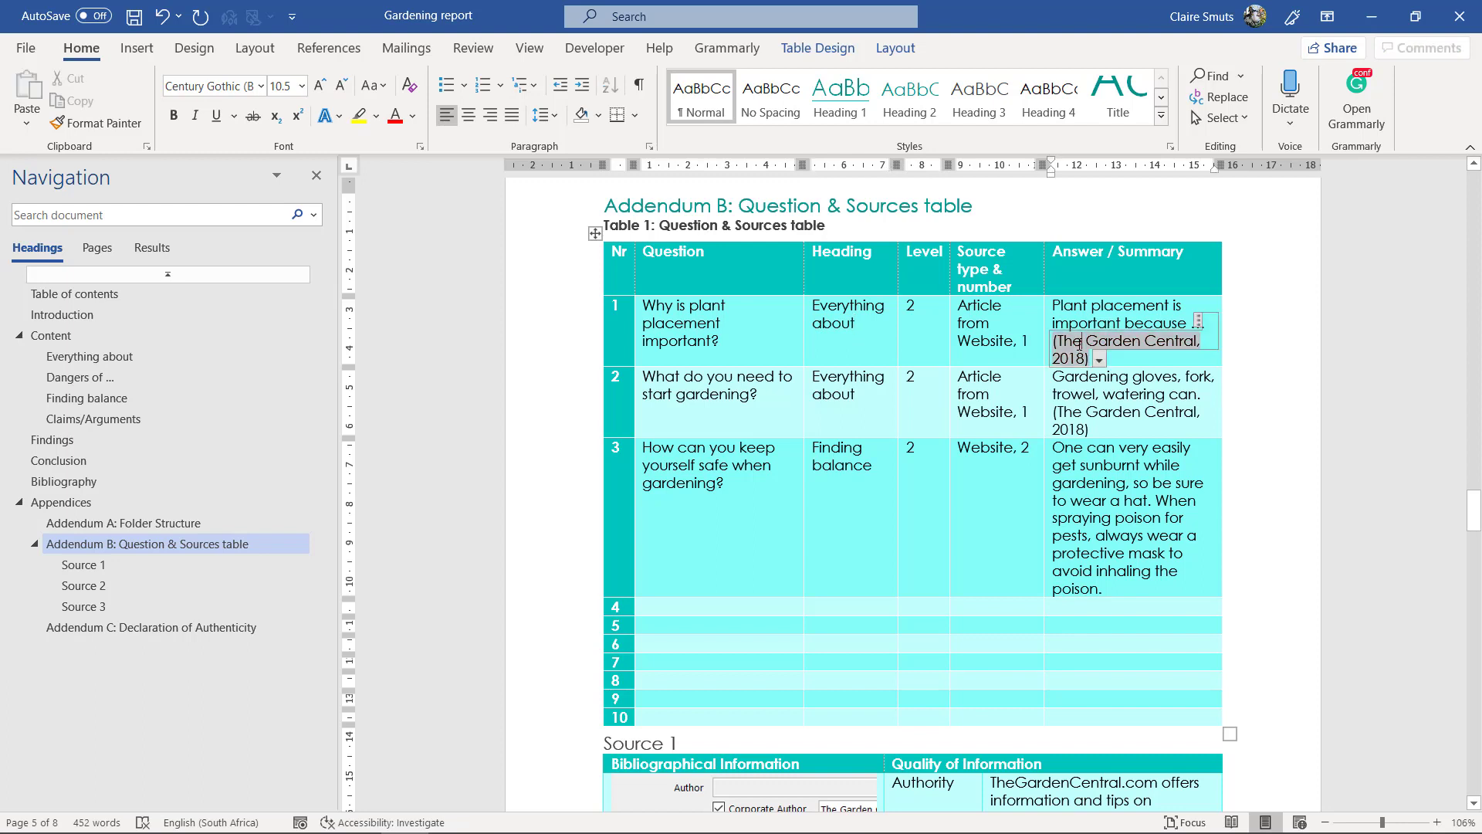
{"action": "left_click", "coordinate": [1162, 356]}
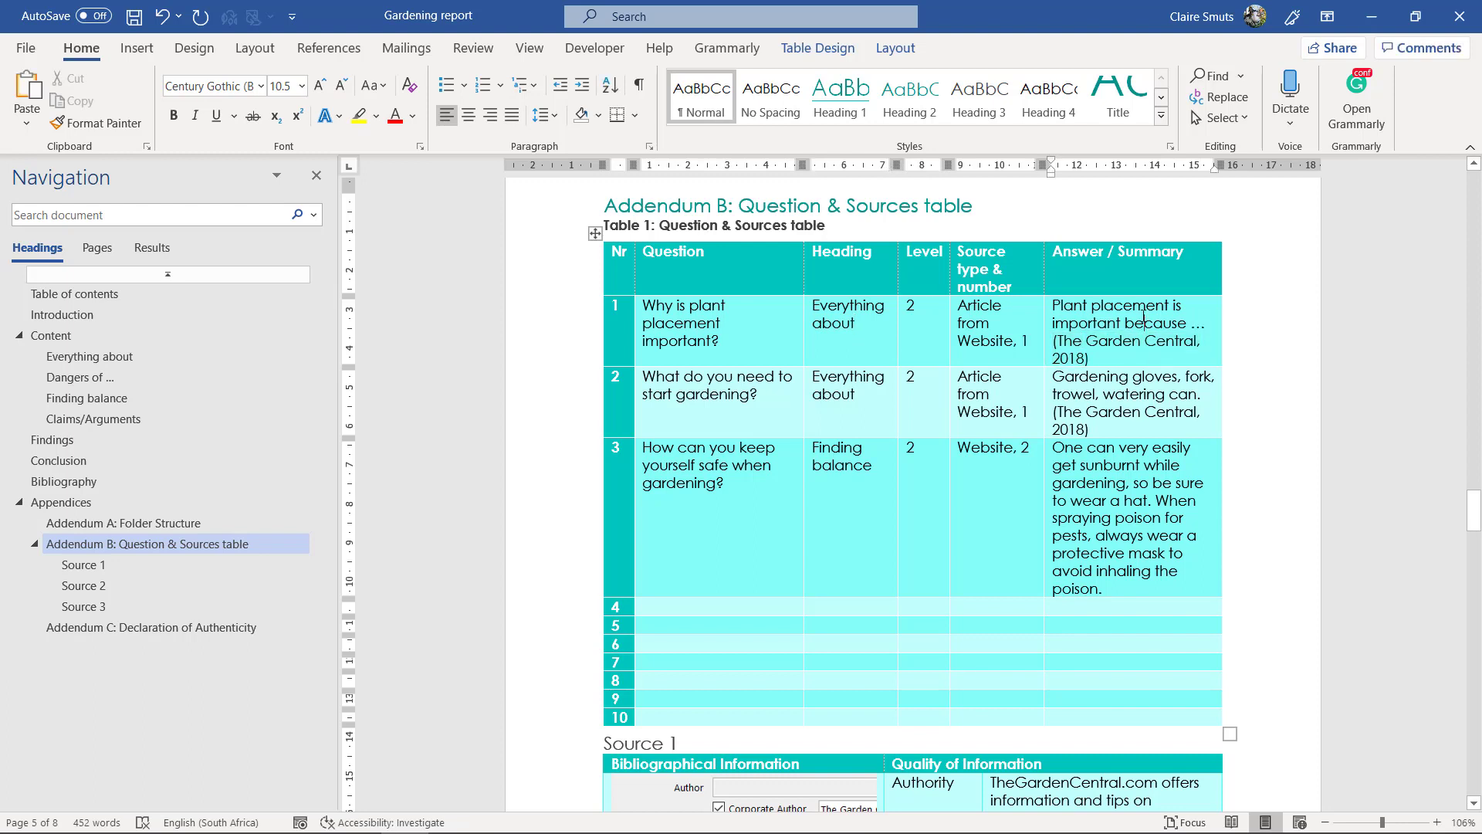
{"action": "left_click", "coordinate": [1098, 343]}
{"action": "left_click", "coordinate": [1129, 412]}
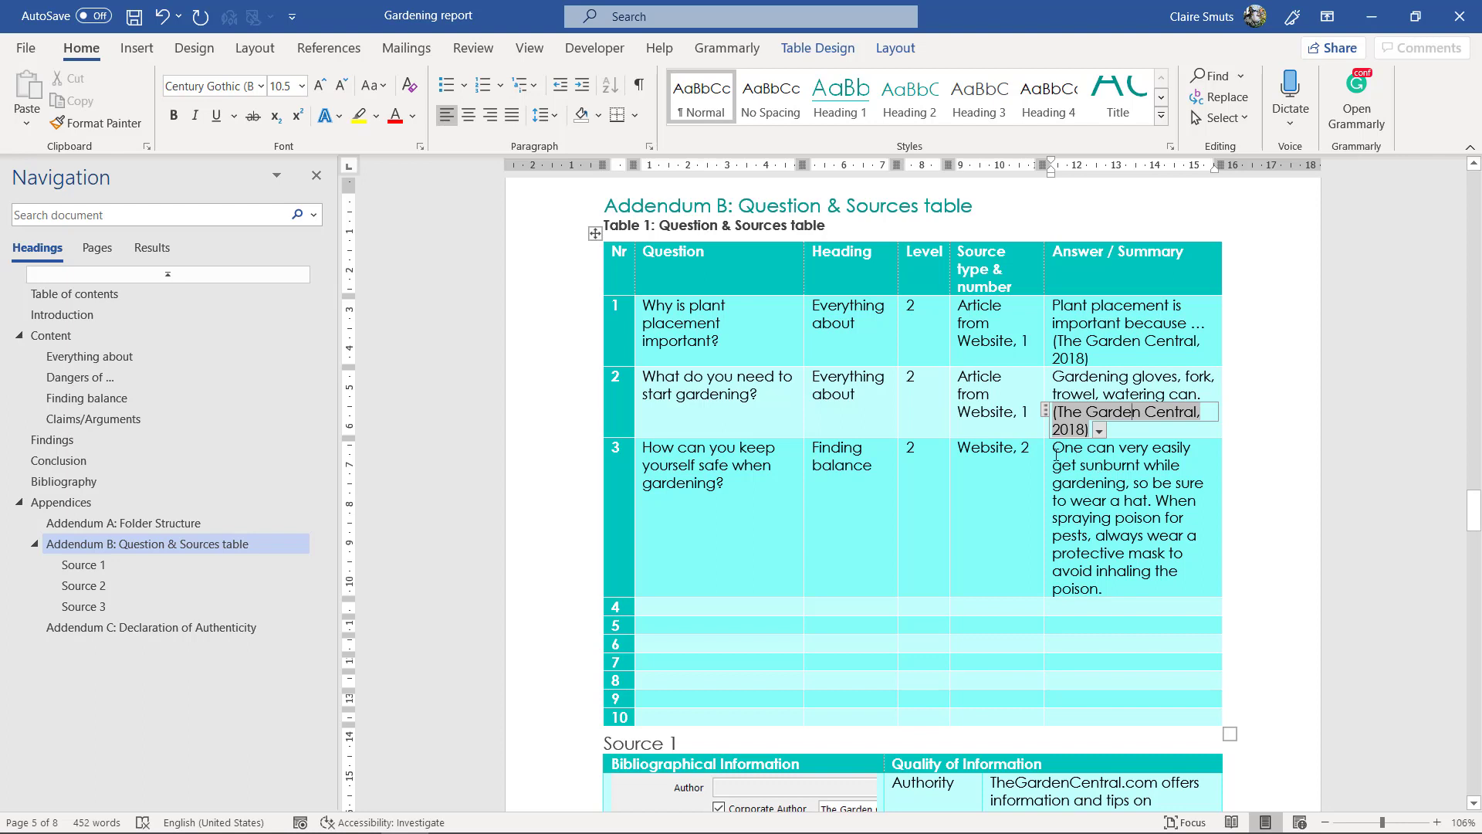
- Check the answer and source number of question 3, and look up the bibliographical information of Source 2
{"action": "left_click_drag", "start_coordinate": [1055, 454], "coordinate": [1115, 519]}
{"action": "left_click", "coordinate": [1117, 573]}
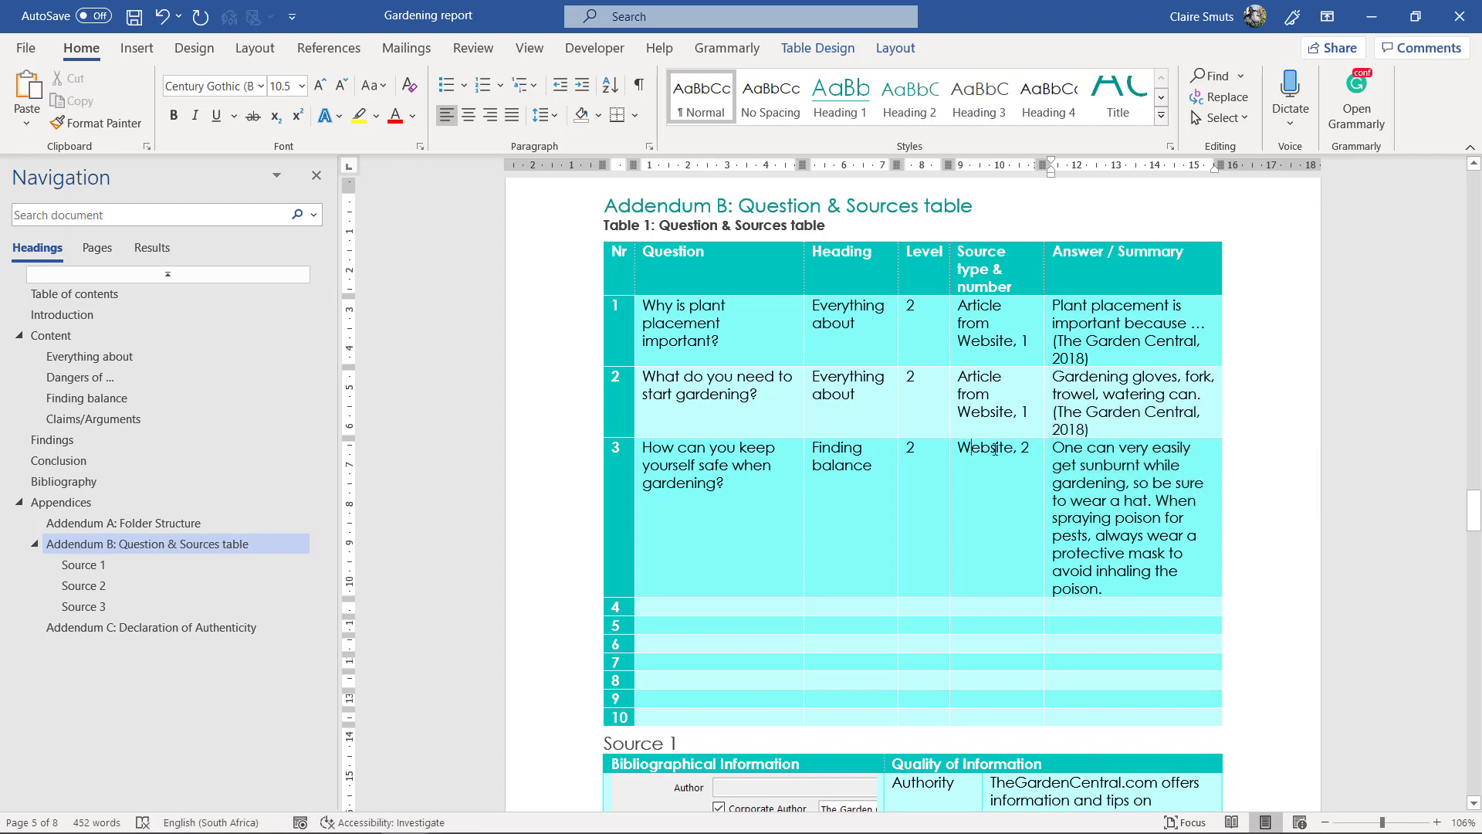
{"action": "left_click_drag", "start_coordinate": [968, 446], "coordinate": [1031, 448]}
{"action": "left_click", "coordinate": [1033, 476]}
{"action": "scroll", "coordinate": [754, 288], "scroll_direction": "down", "scroll_amount": 12}
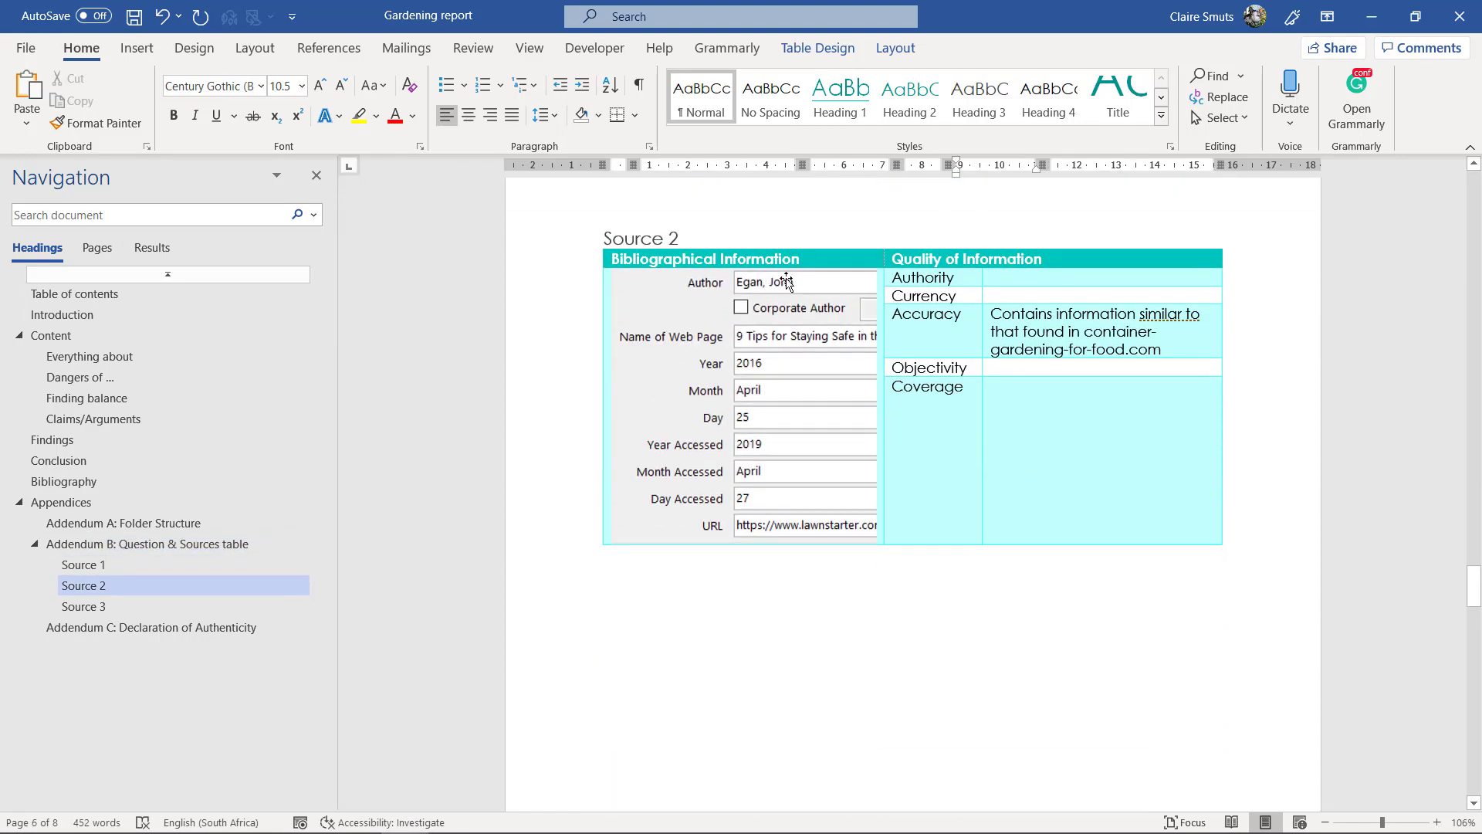
{"action": "scroll", "coordinate": [817, 284], "scroll_direction": "up", "scroll_amount": 6}
{"action": "scroll", "coordinate": [1087, 423], "scroll_direction": "up", "scroll_amount": 5}
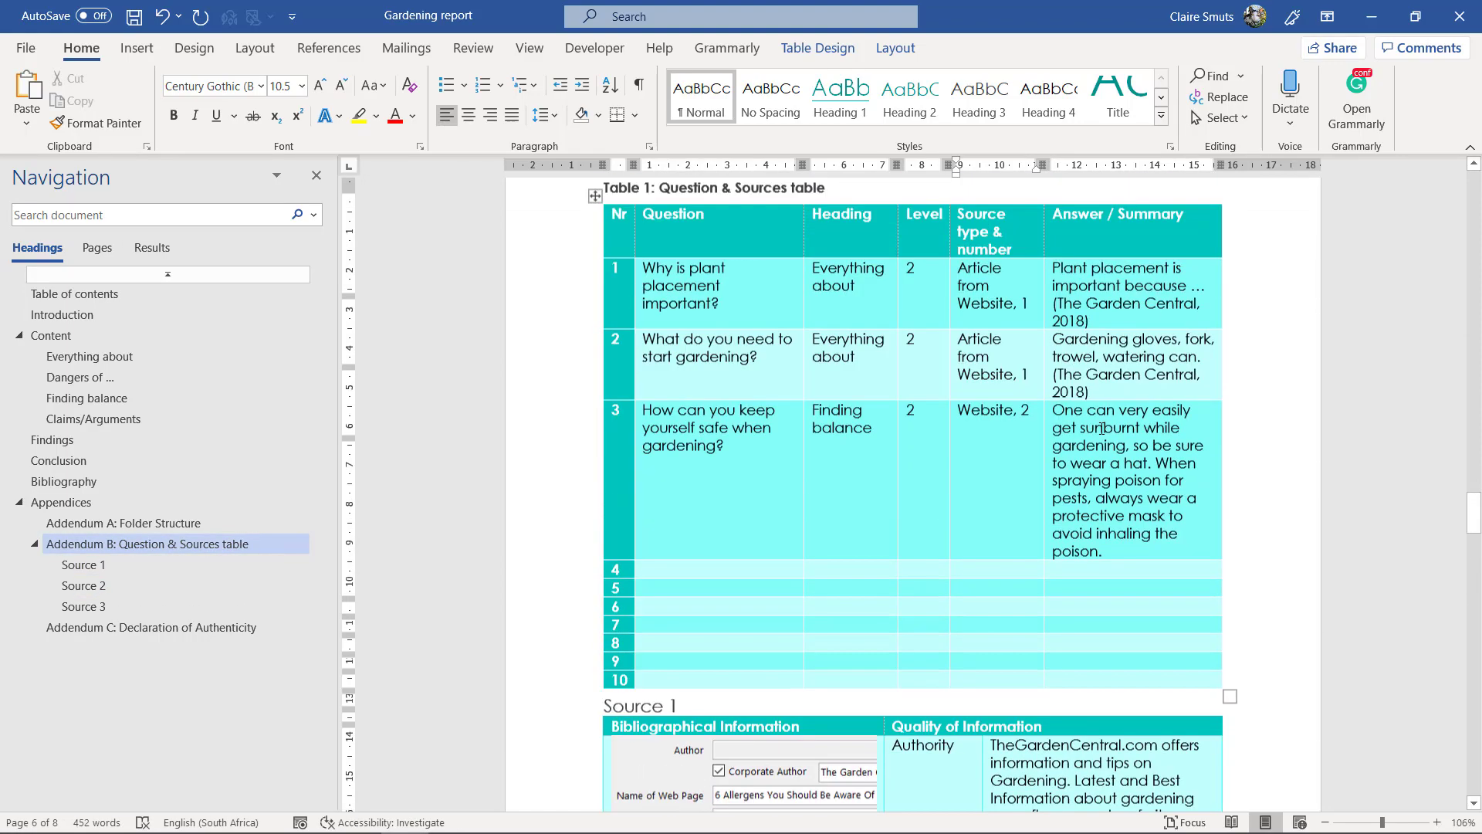
- Insert the in-text citation for Source 2 at the end of question 3's answer
{"action": "left_click", "coordinate": [1105, 589]}
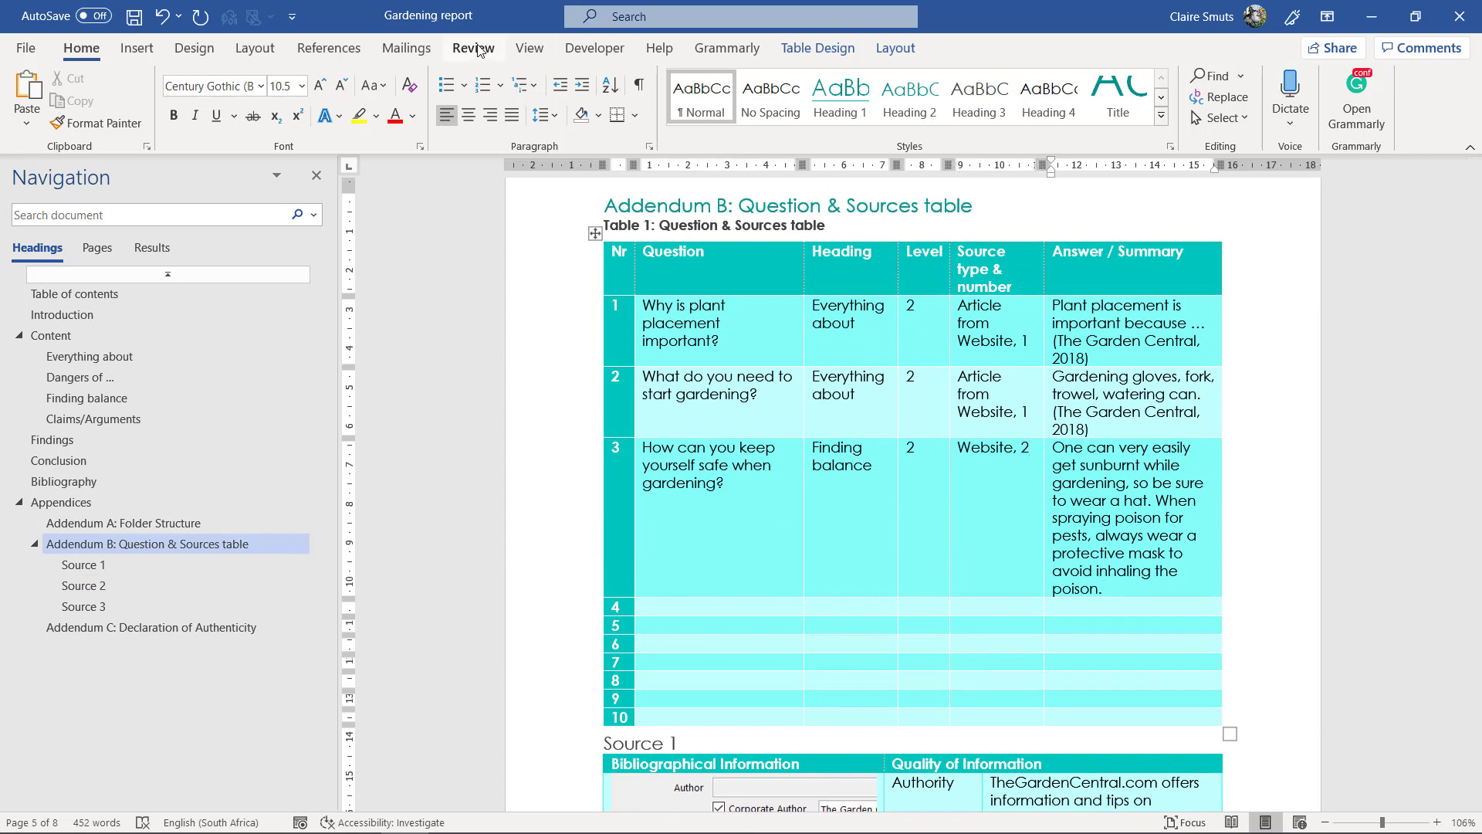
{"action": "left_click", "coordinate": [355, 54]}
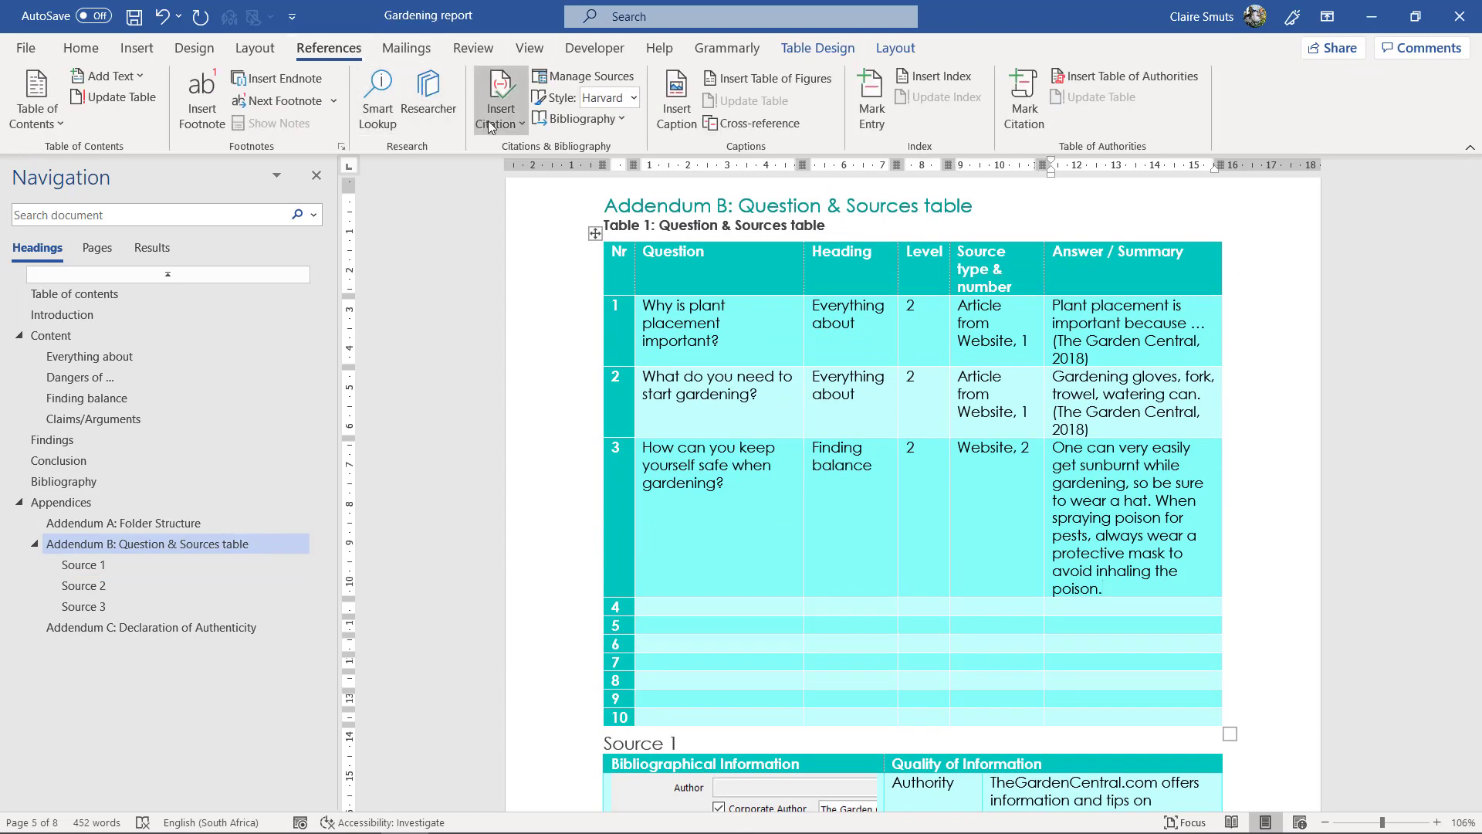
{"action": "left_click", "coordinate": [498, 122]}
{"action": "left_click", "coordinate": [540, 158]}
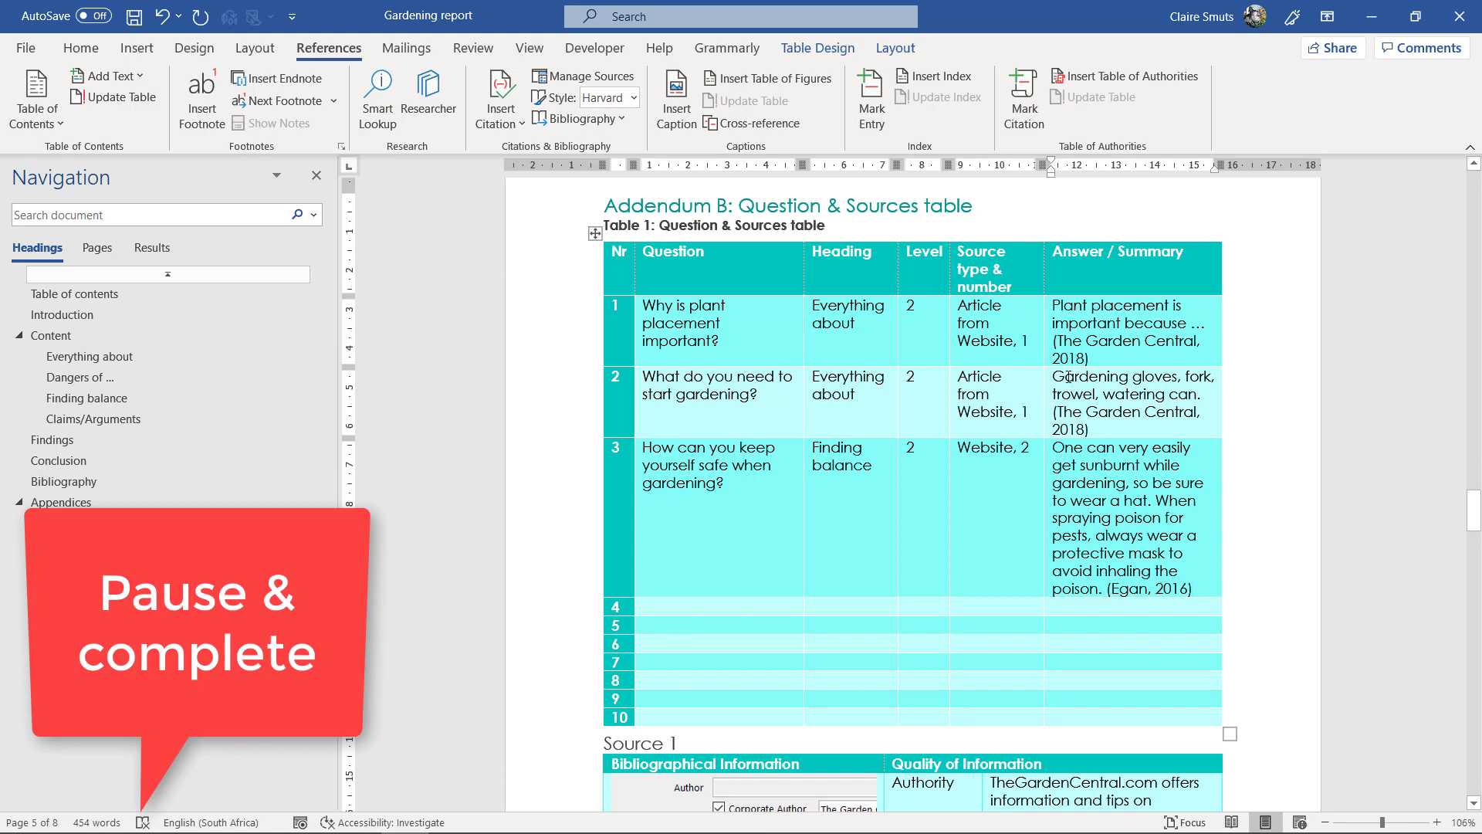
- Review the answers in the Answer / Summary column, checking question 3's answer together with its citation
{"action": "left_click", "coordinate": [1047, 311]}
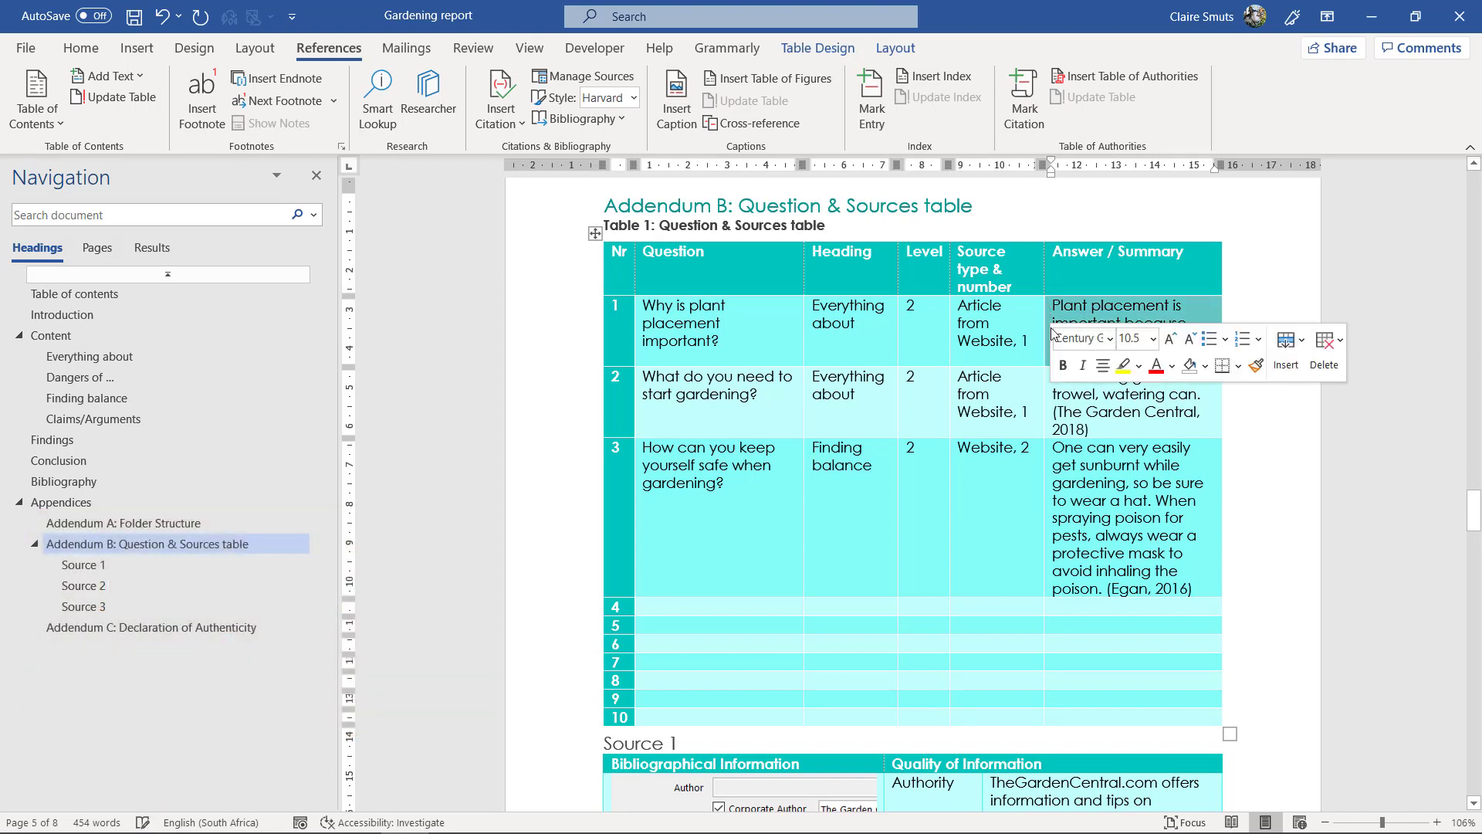
{"action": "left_click", "coordinate": [1049, 393]}
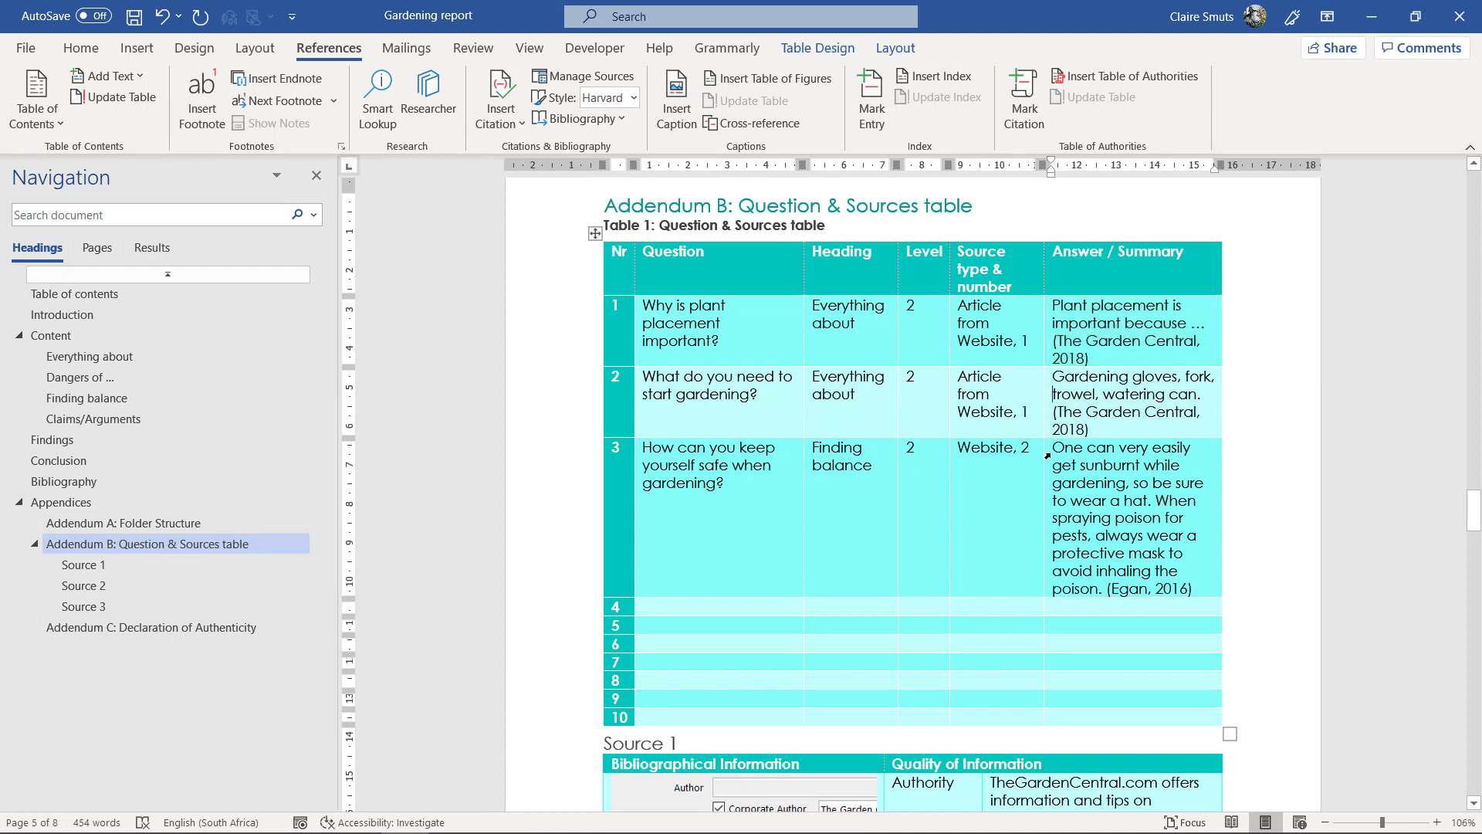
{"action": "left_click", "coordinate": [1047, 456]}
{"action": "left_click", "coordinate": [633, 381]}
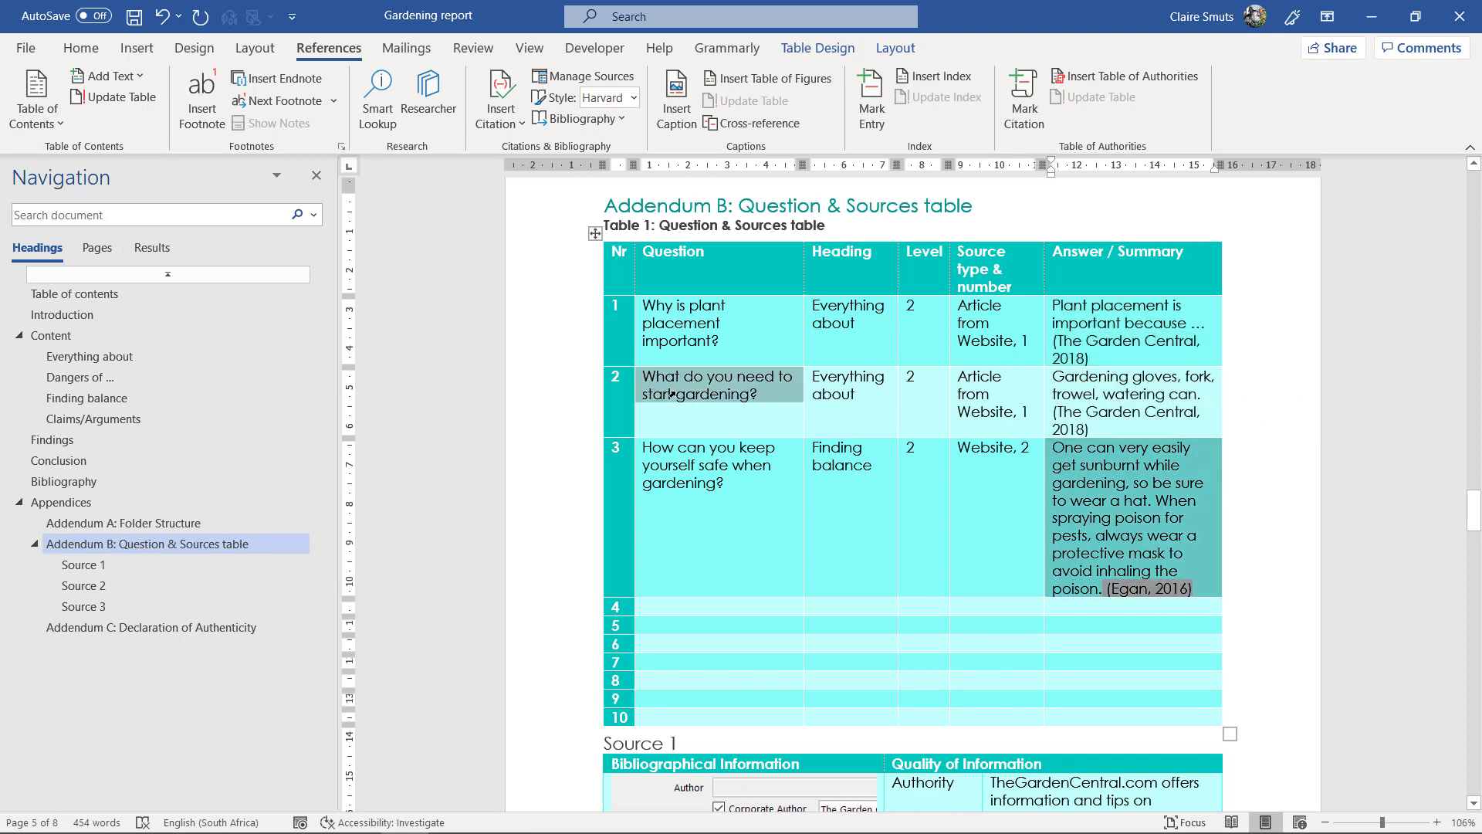
{"action": "left_click_drag", "start_coordinate": [1063, 448], "coordinate": [1190, 587]}
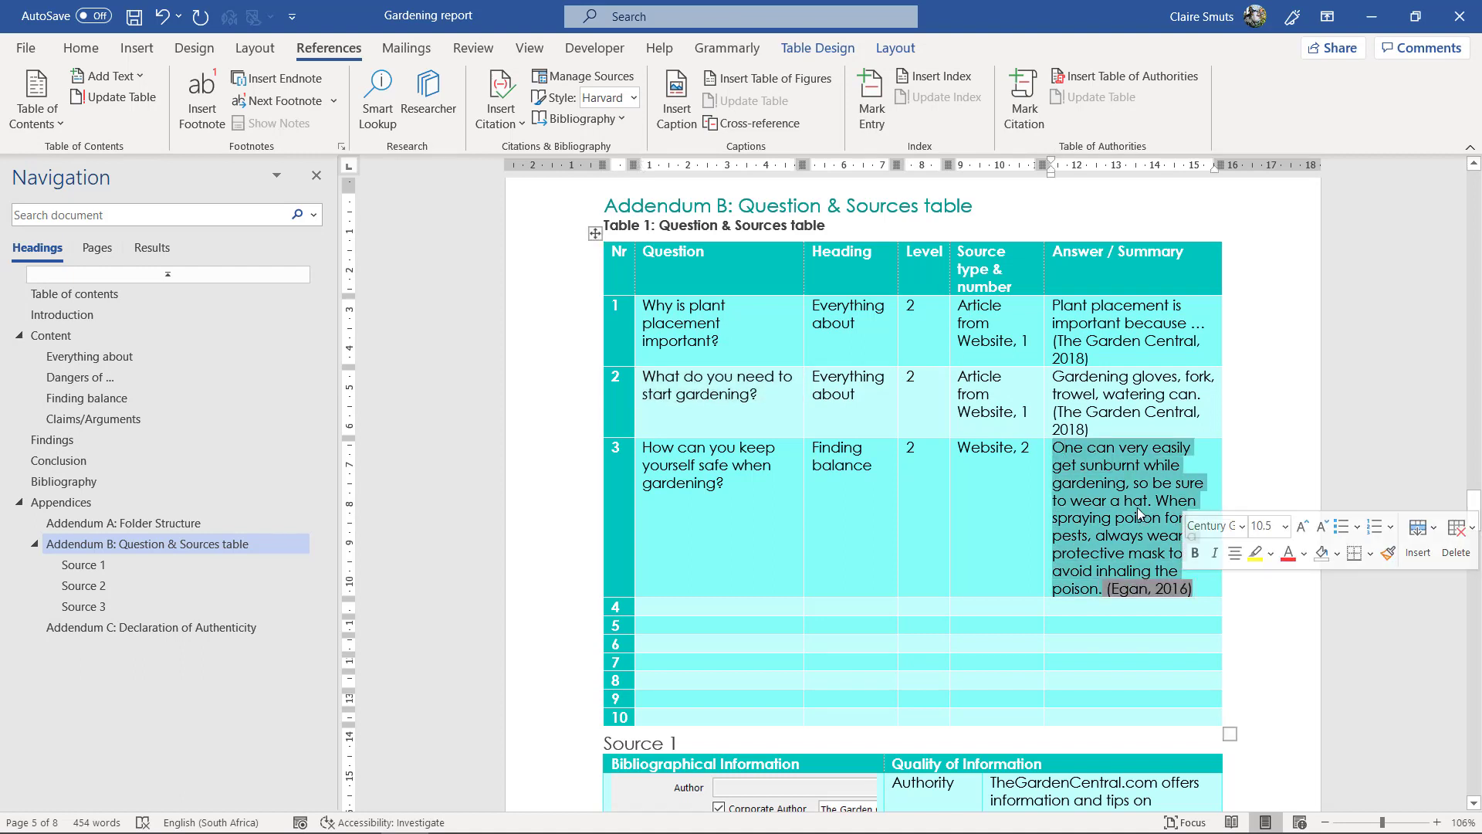
{"action": "left_click", "coordinate": [1126, 483]}
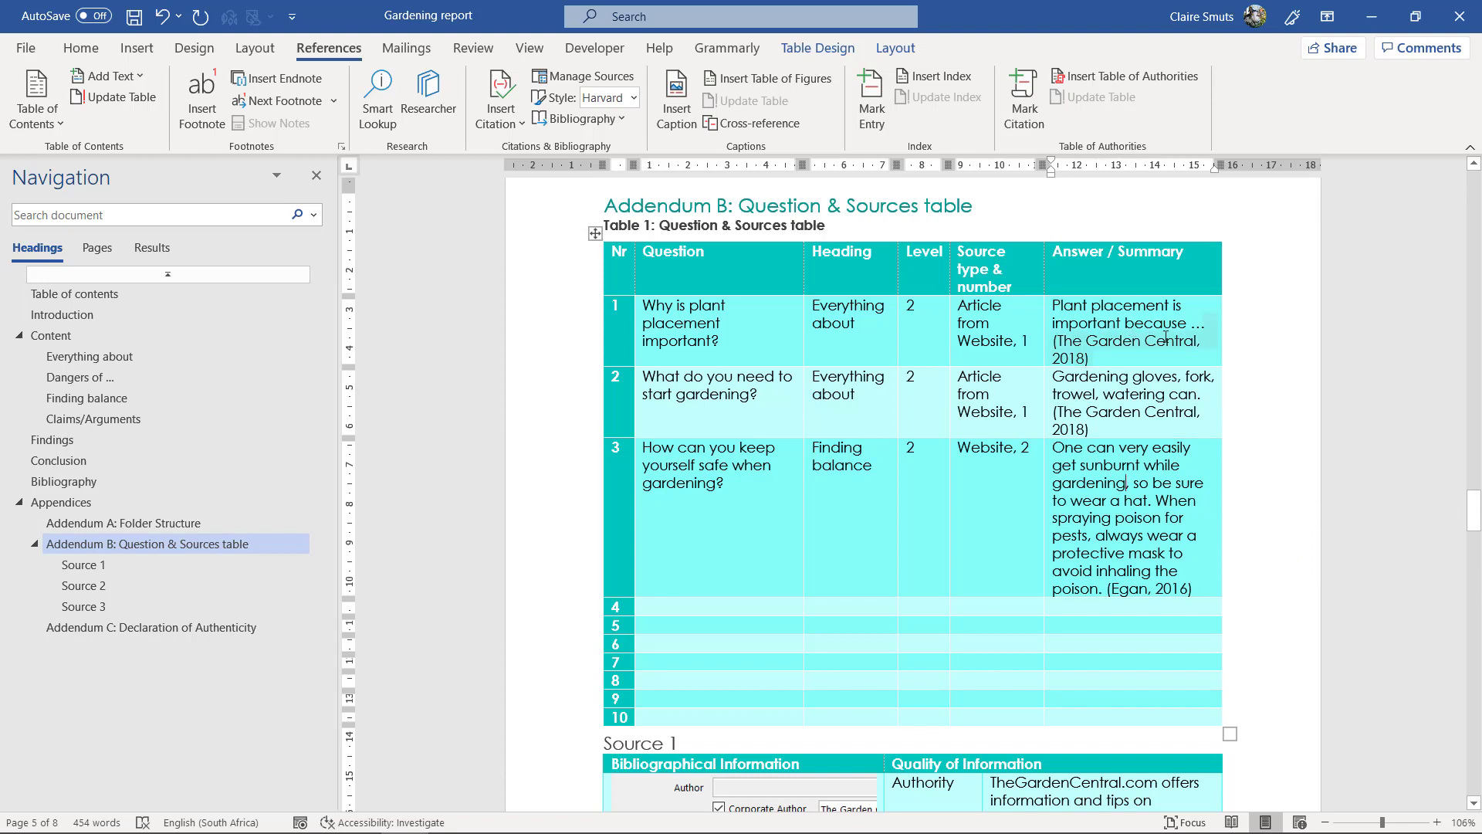
- Begin question 2's answer with "You need the following tools to start gardening:" and remove the word "Gardening" before "gloves"
{"action": "left_click_drag", "start_coordinate": [1054, 376], "coordinate": [1138, 425]}
{"action": "left_click", "coordinate": [1119, 425]}
{"action": "left_click", "coordinate": [1050, 377]}
{"action": "type", "text": "You need the fo"}
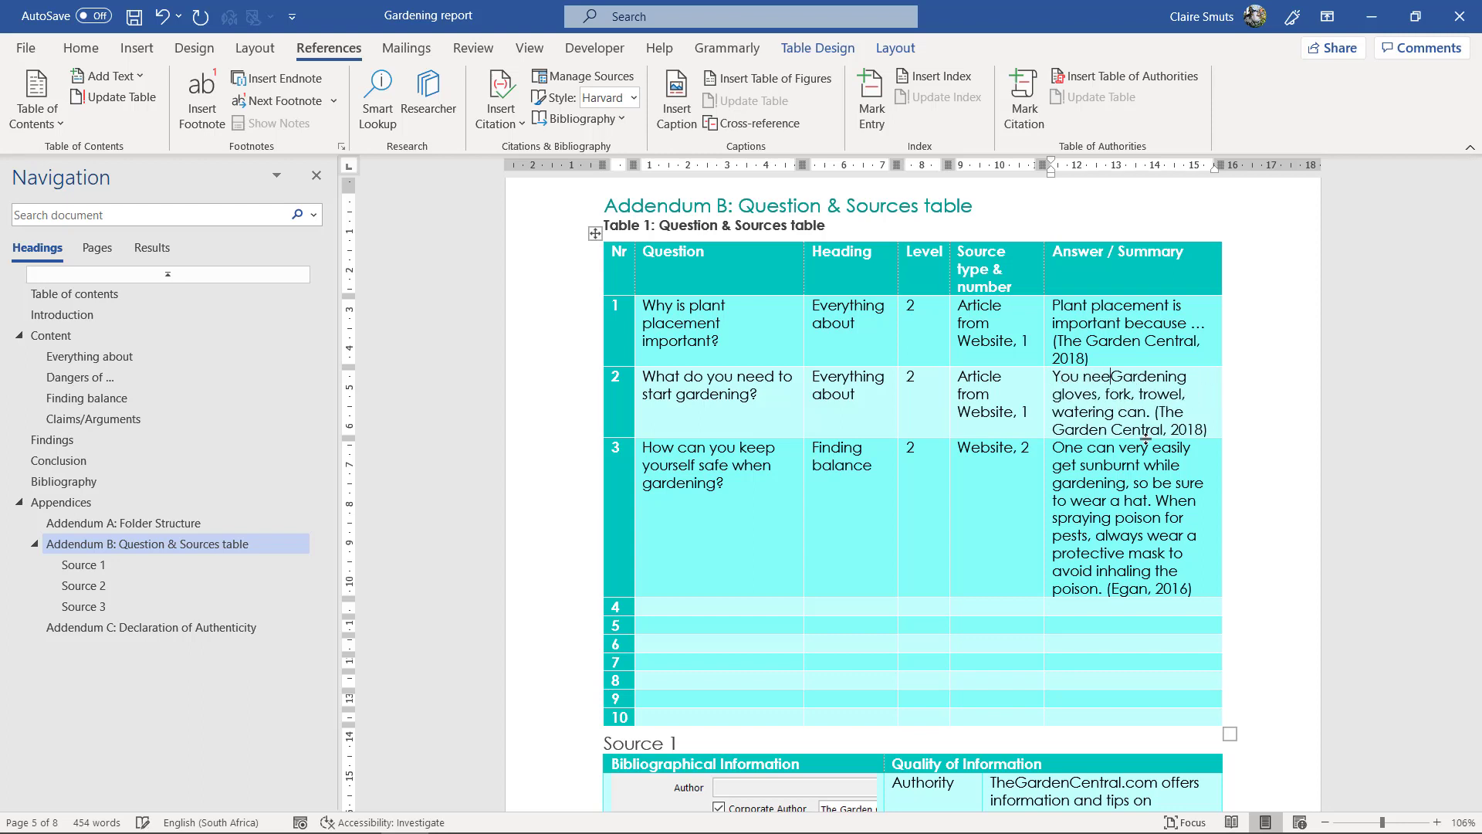
{"action": "type", "text": "llowing toold"}
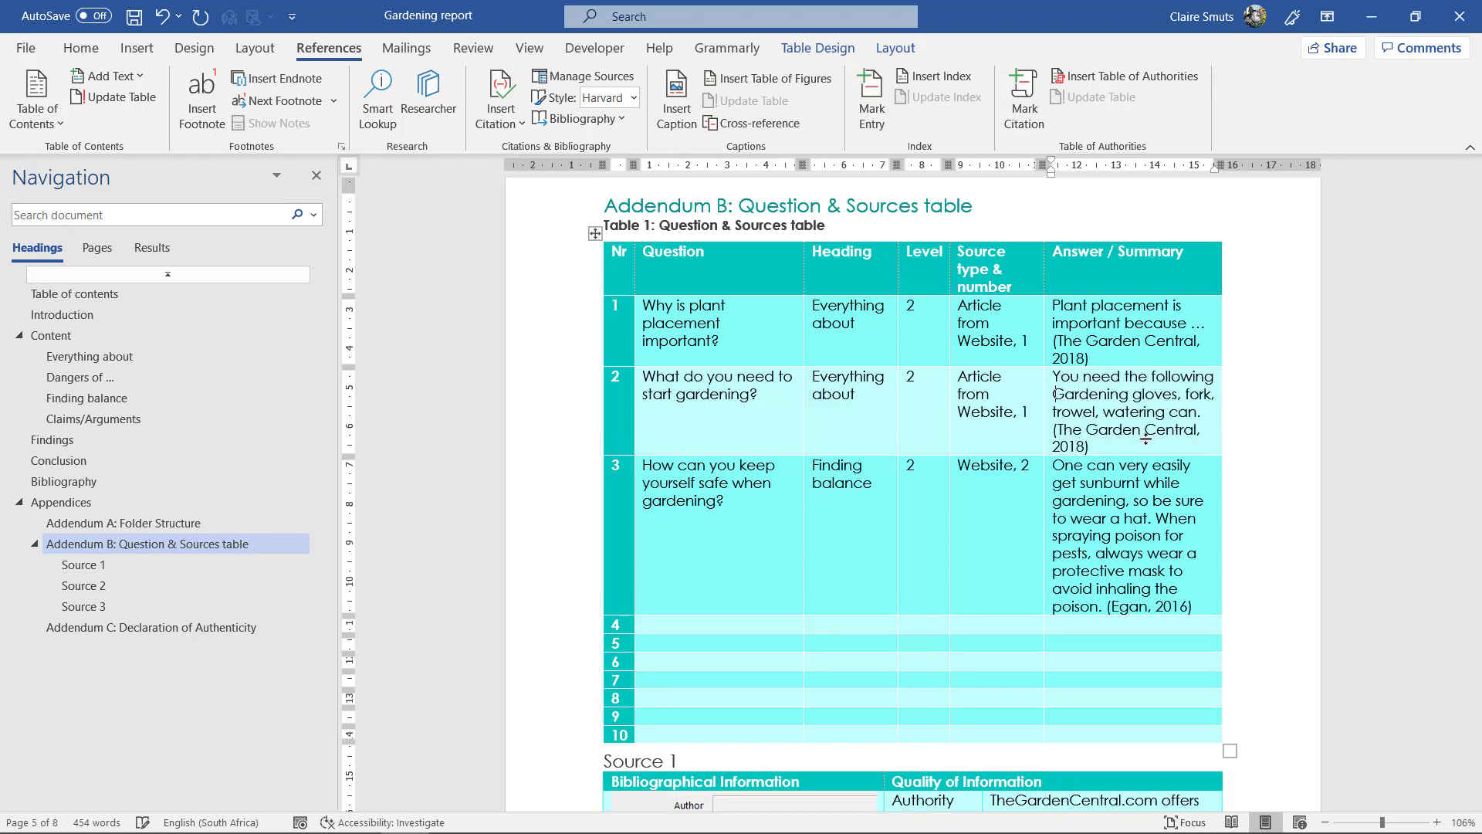
{"action": "key", "text": "BackSpace"}
{"action": "key", "text": "BackSpace"}
{"action": "type", "text": "s t"}
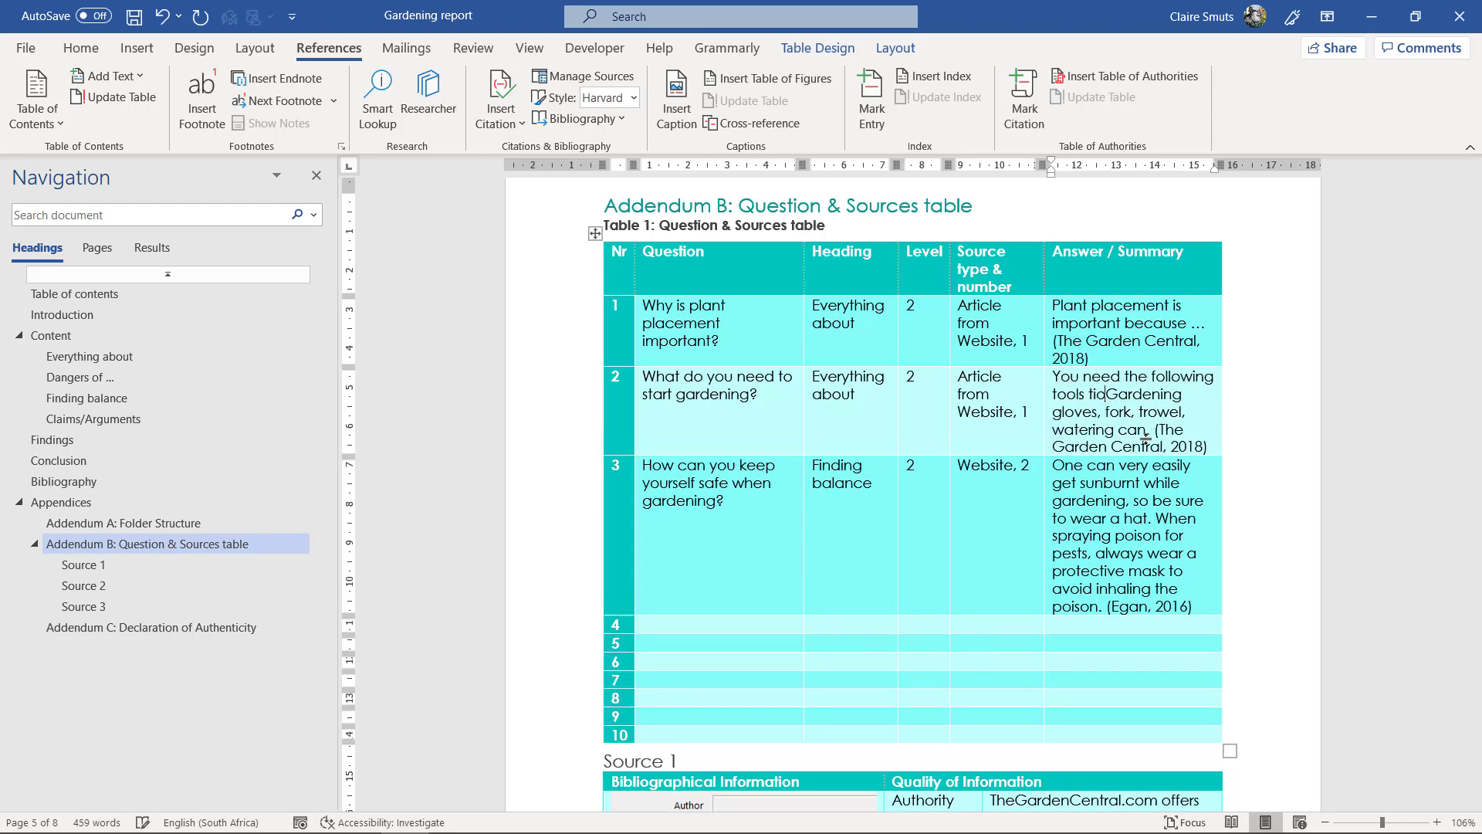
{"action": "type", "text": "o start g"}
{"action": "type", "text": "arden"}
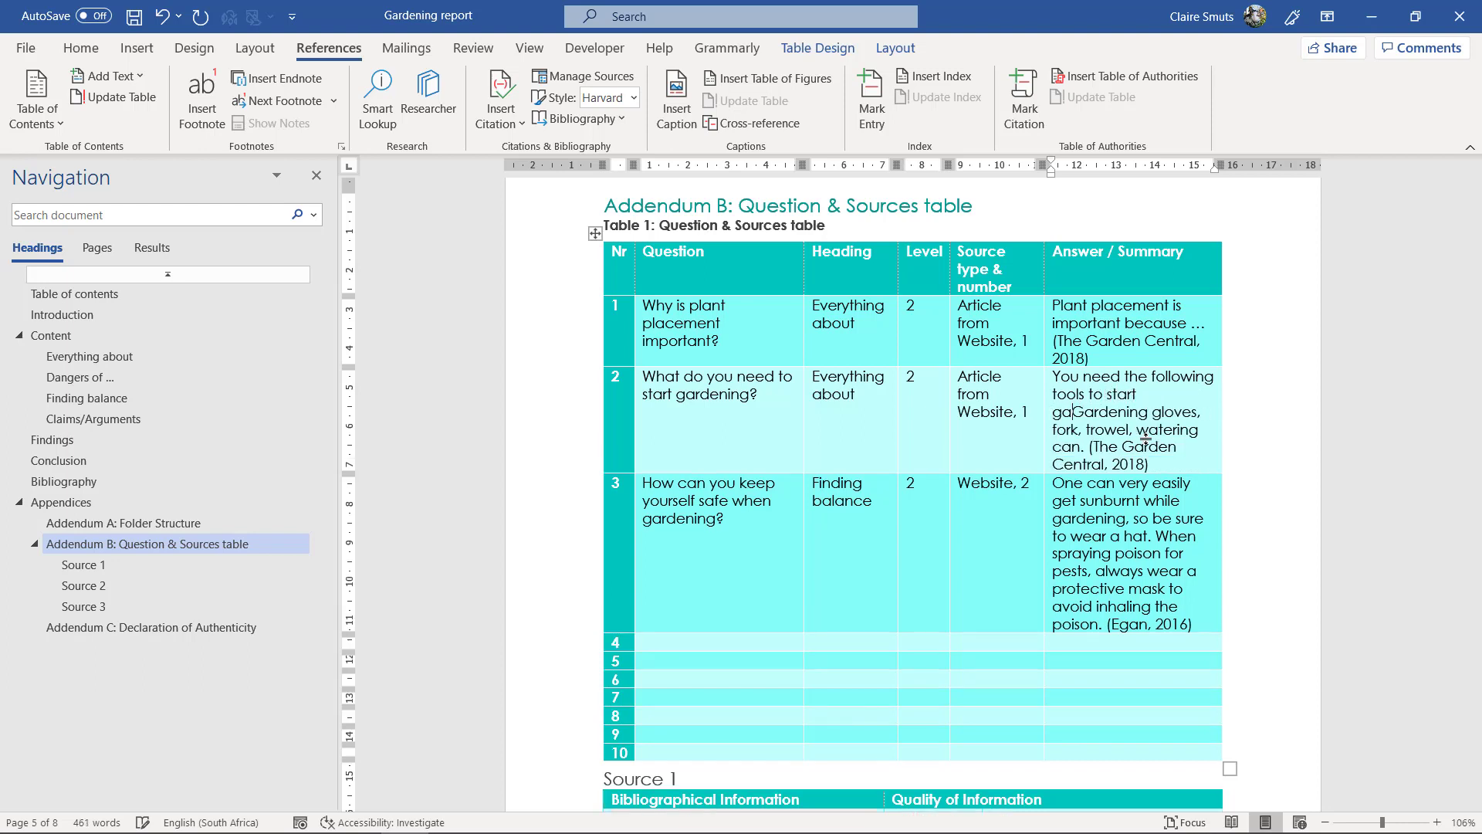
{"action": "type", "text": "ing:"}
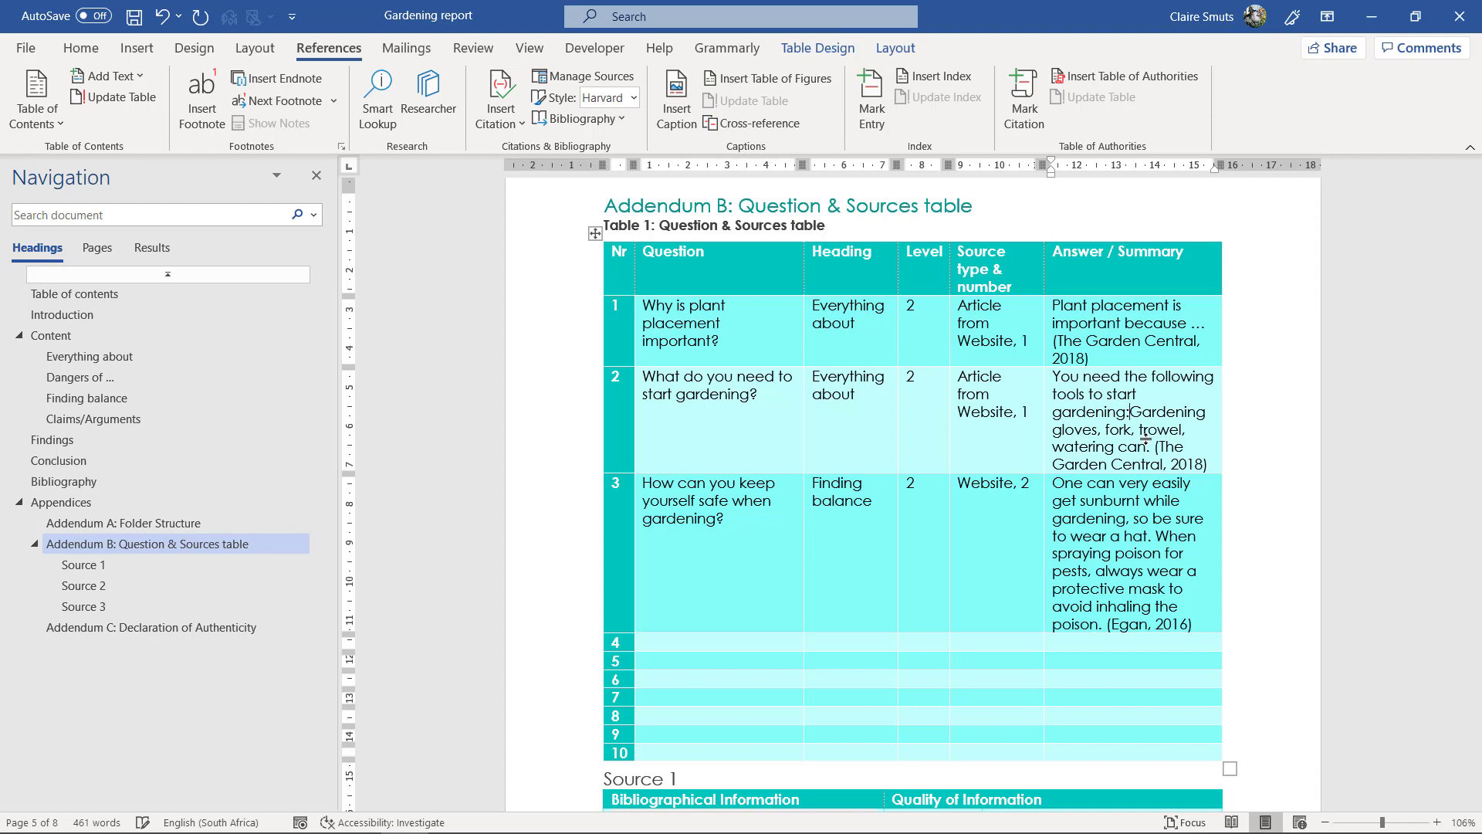
{"action": "key", "text": "ctrl+Delete"}
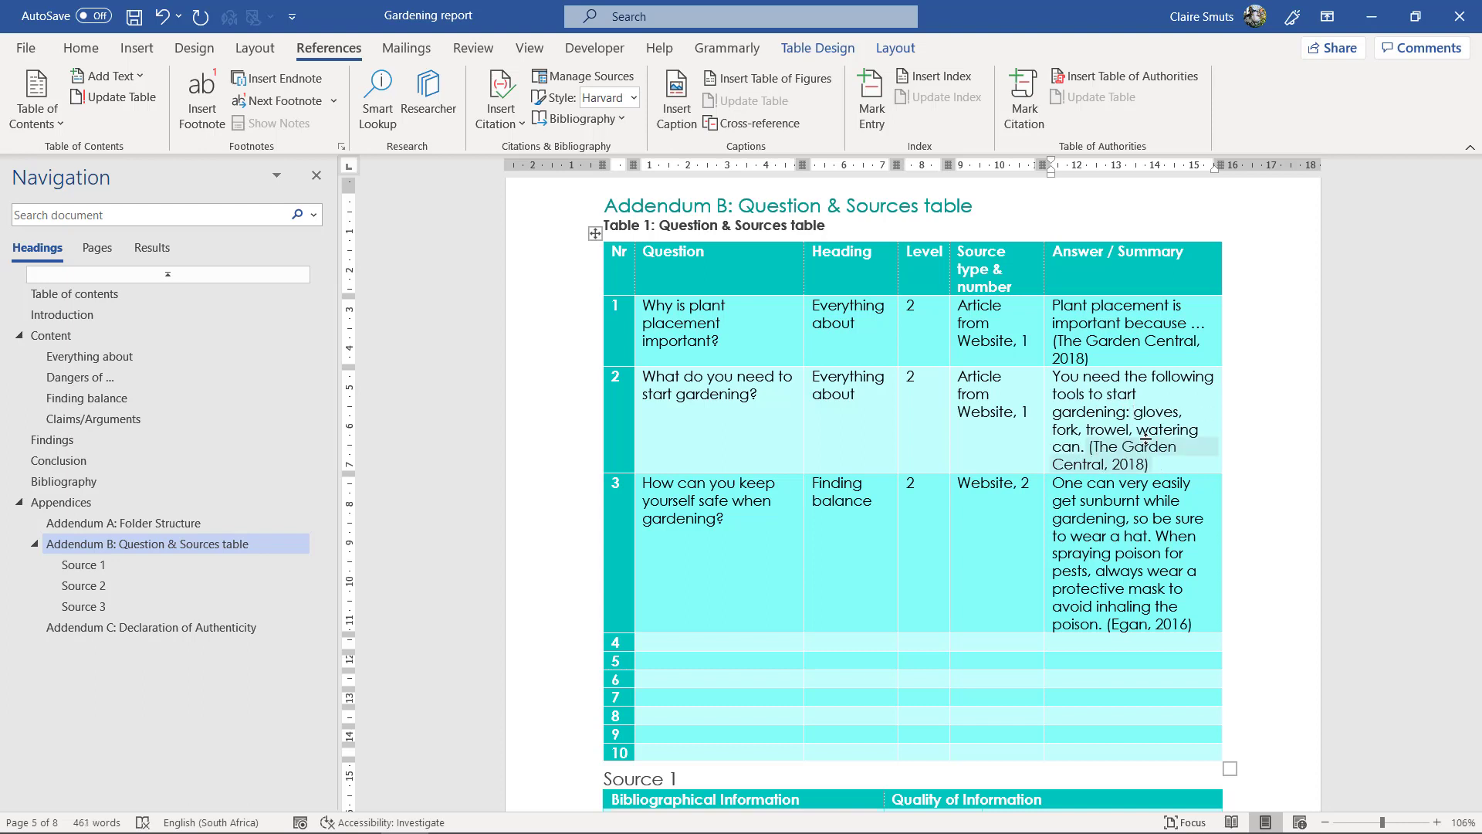
{"action": "left_click", "coordinate": [1143, 446]}
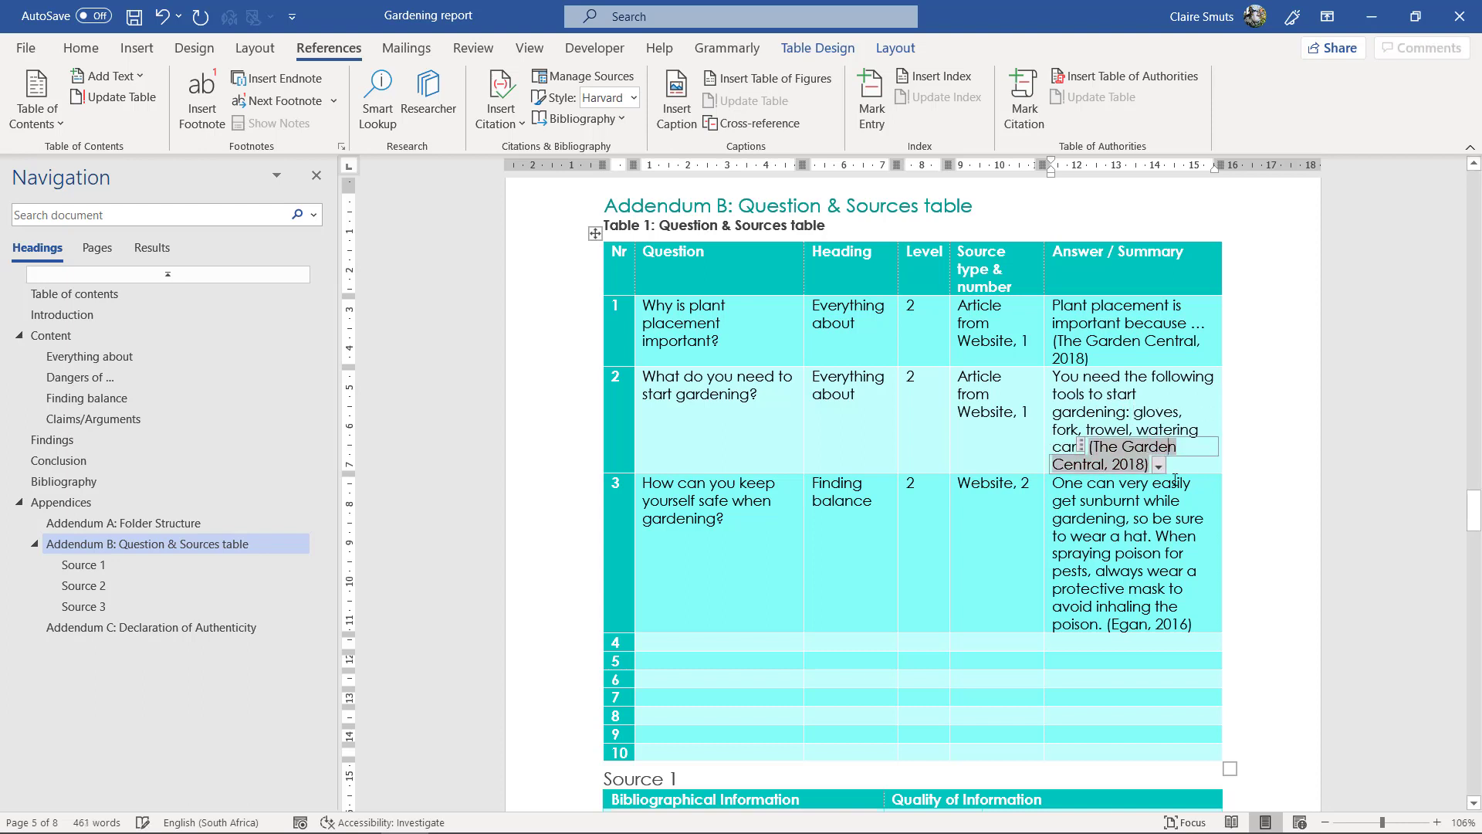
- Copy question 1's answer with its citation and start an empty line below the "Everything about" heading in the Content section
{"action": "left_click", "coordinate": [1106, 387]}
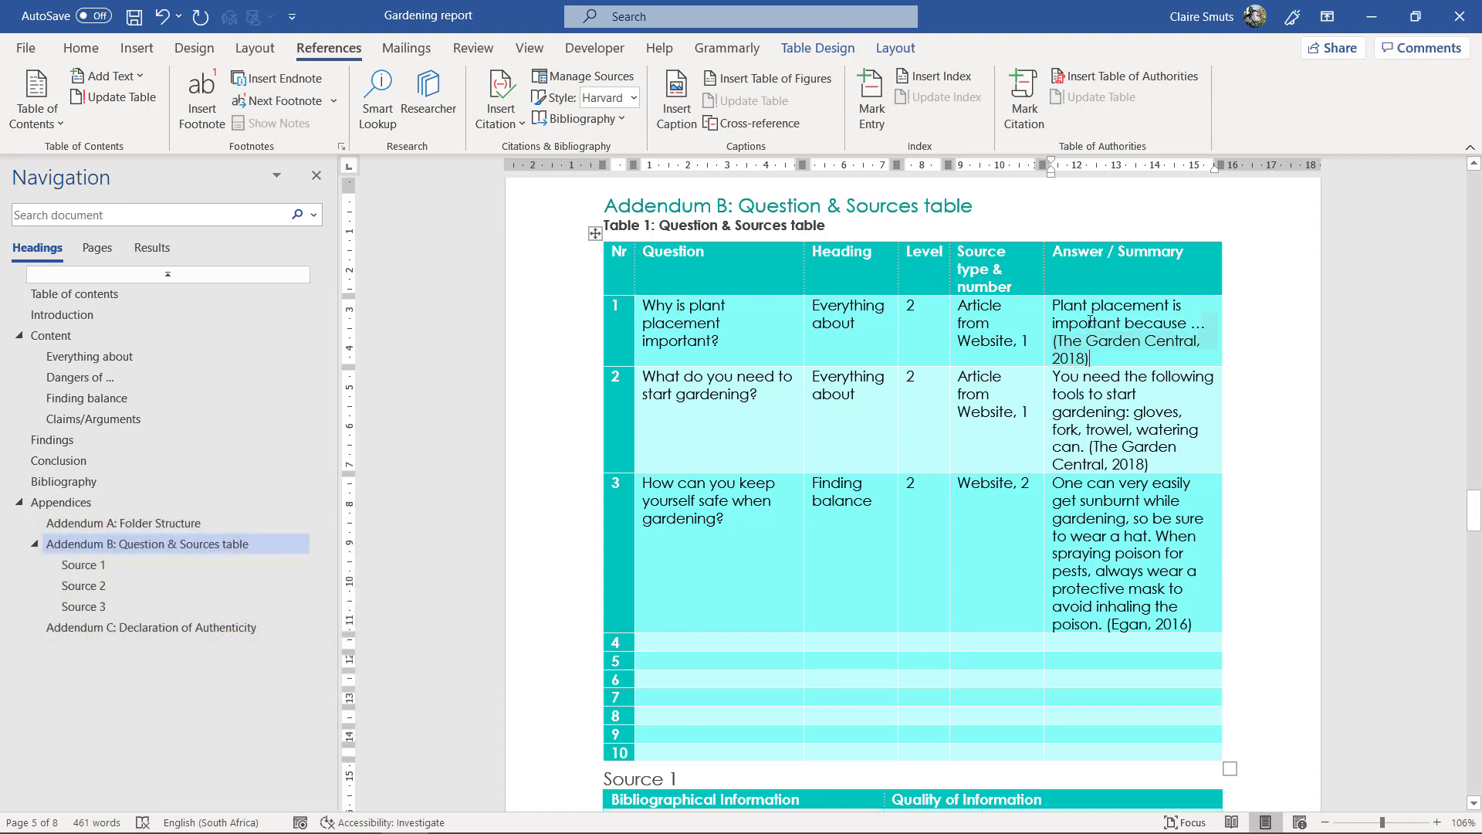
{"action": "left_click", "coordinate": [1055, 299]}
{"action": "key", "text": "ctrl+c"}
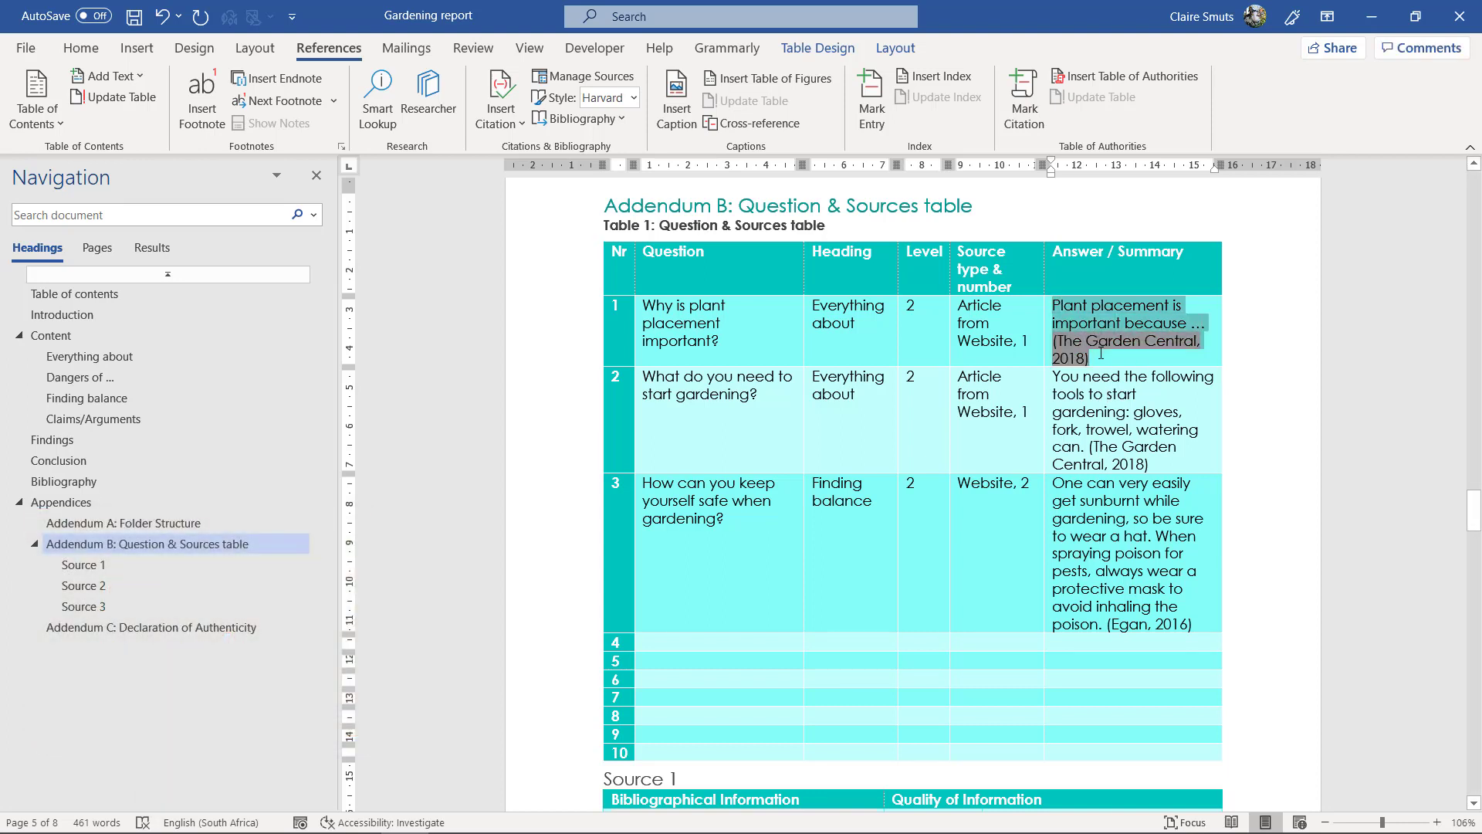
{"action": "right_click", "coordinate": [1090, 319]}
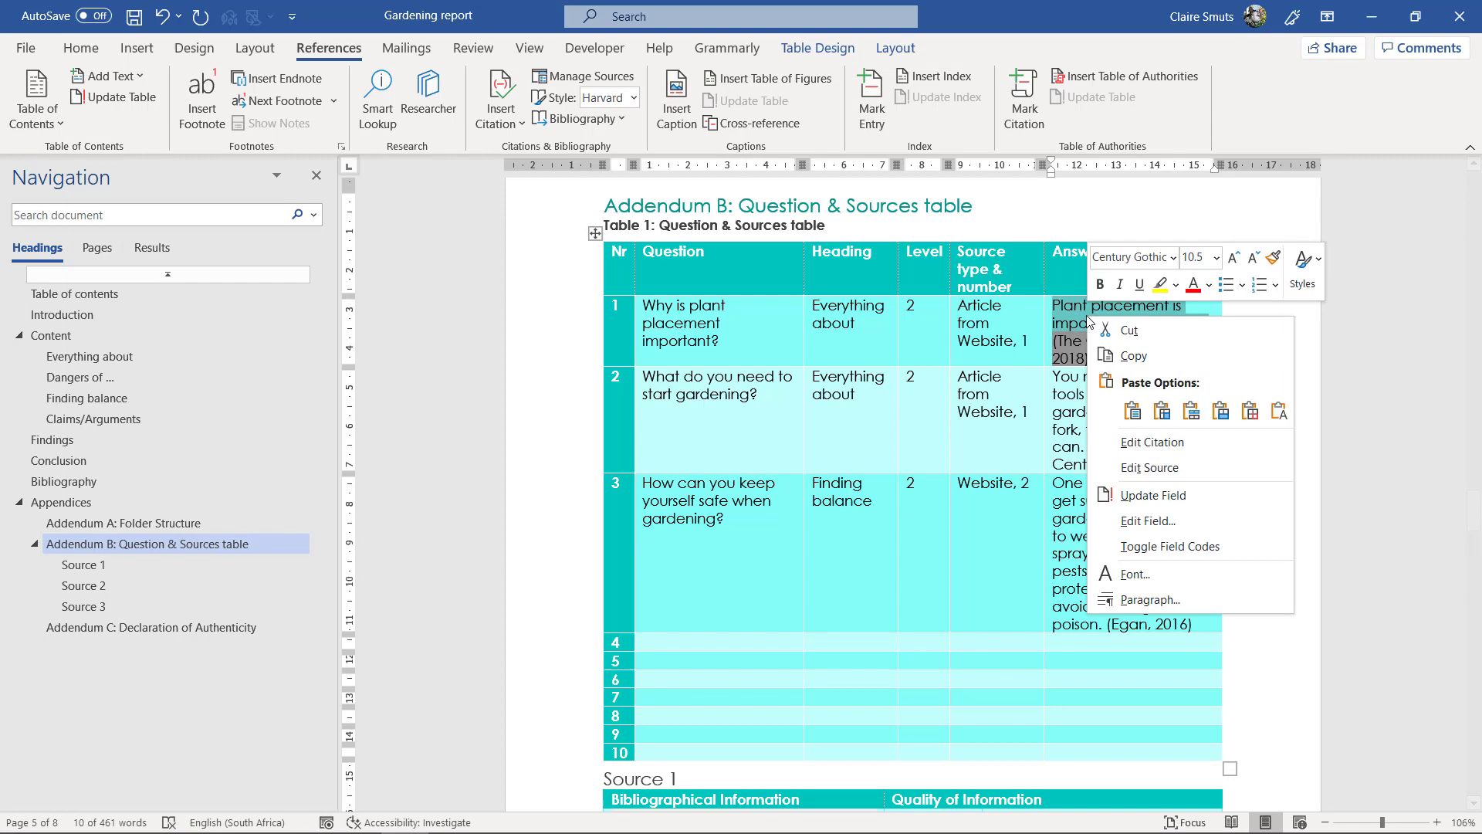
{"action": "left_click", "coordinate": [1135, 356]}
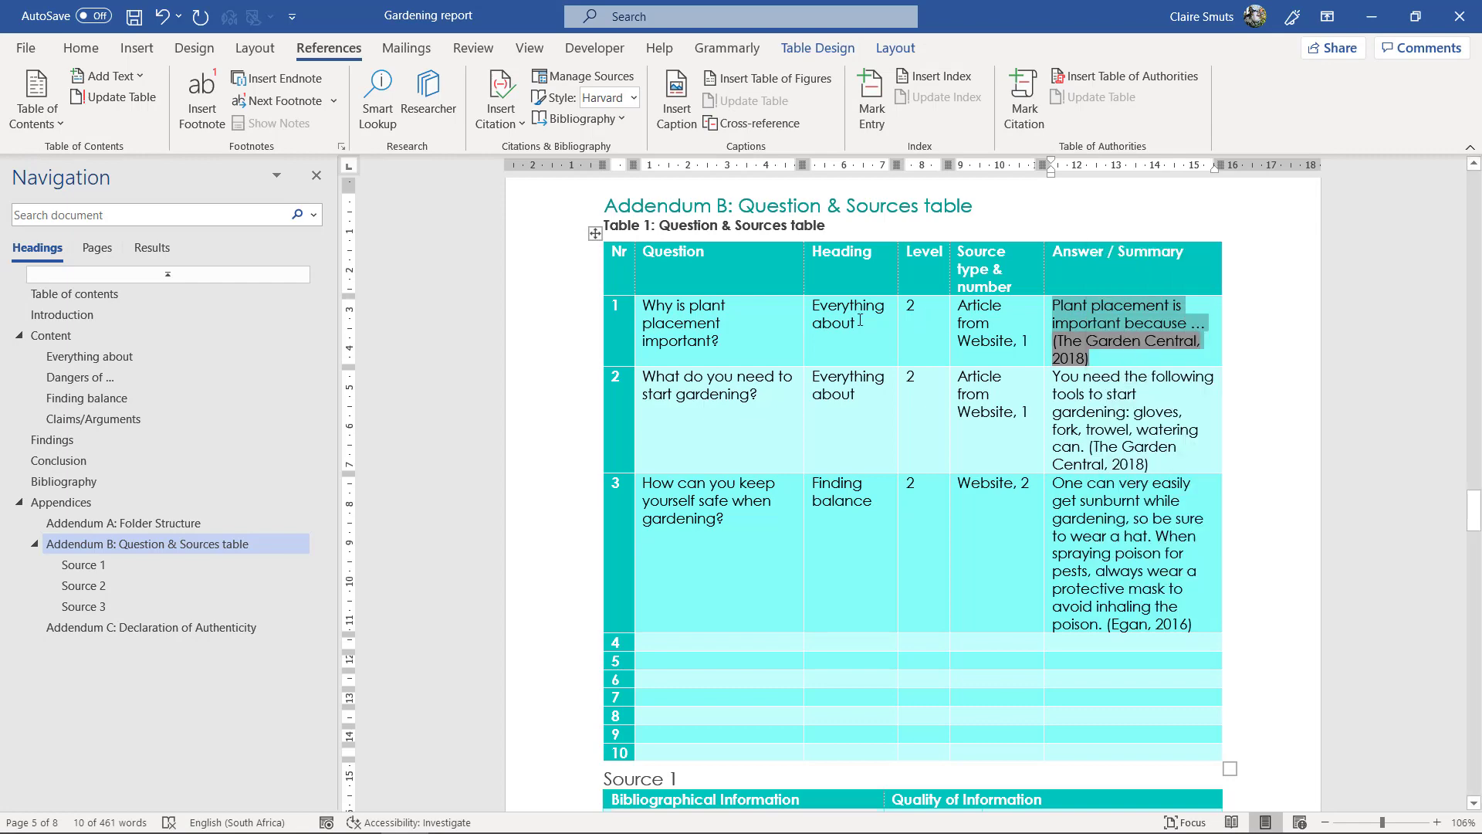
{"action": "left_click", "coordinate": [87, 357]}
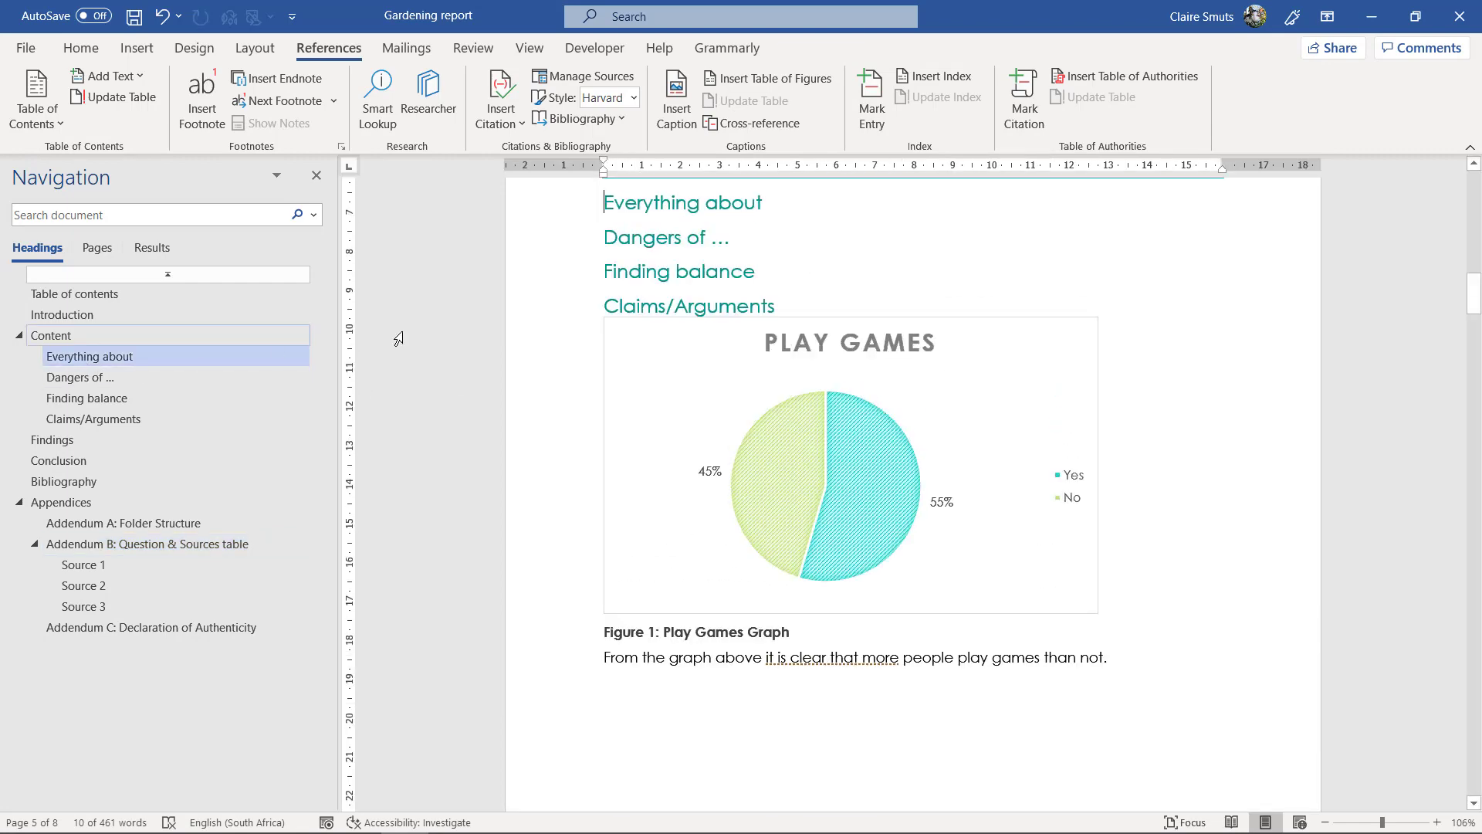
{"action": "key", "text": "Return"}
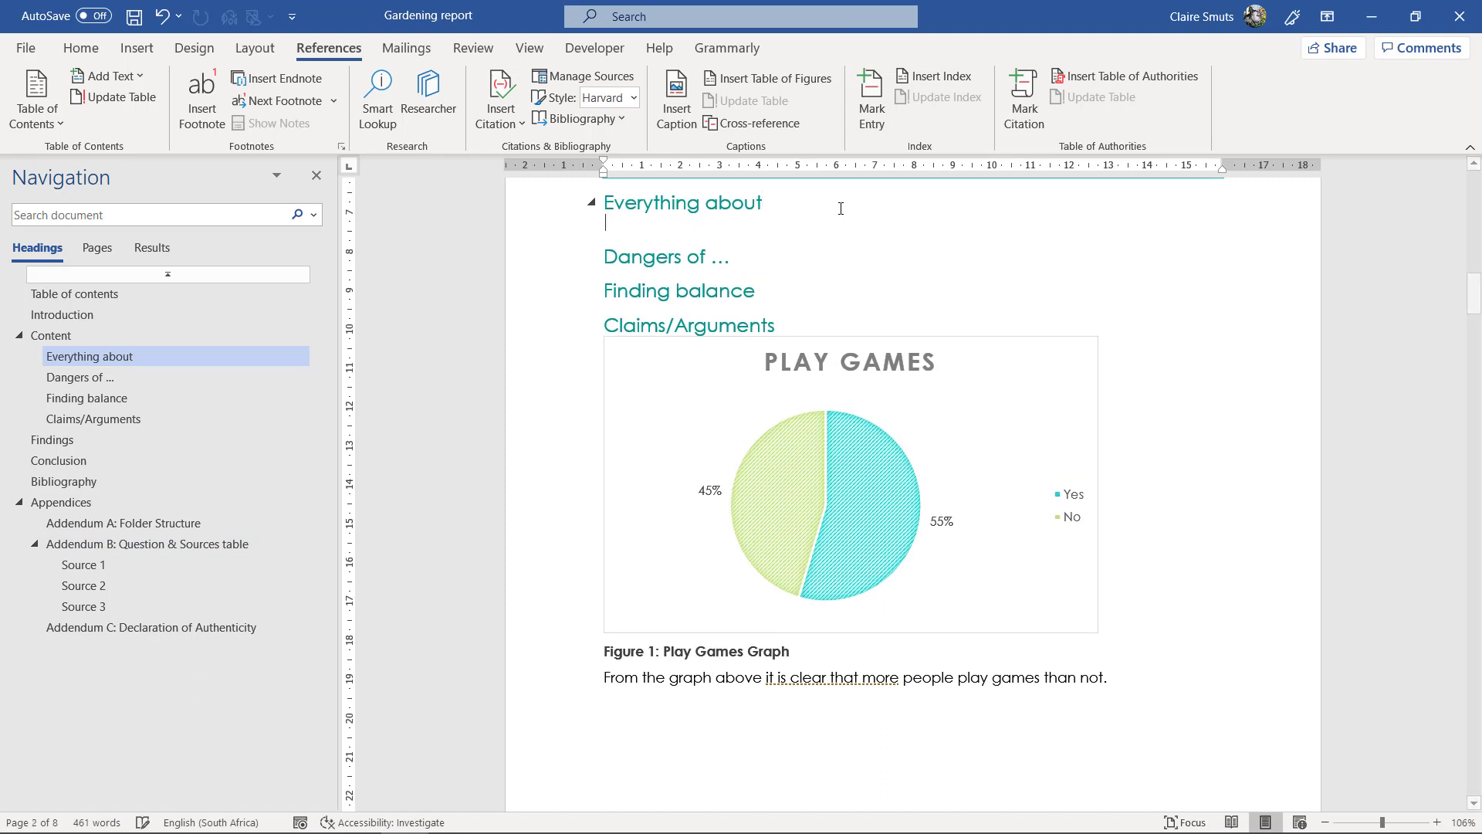
- Try to paste question 1's answer as text only below "Everything about", check its citation, and undo the paste
{"action": "right_click", "coordinate": [647, 235]}
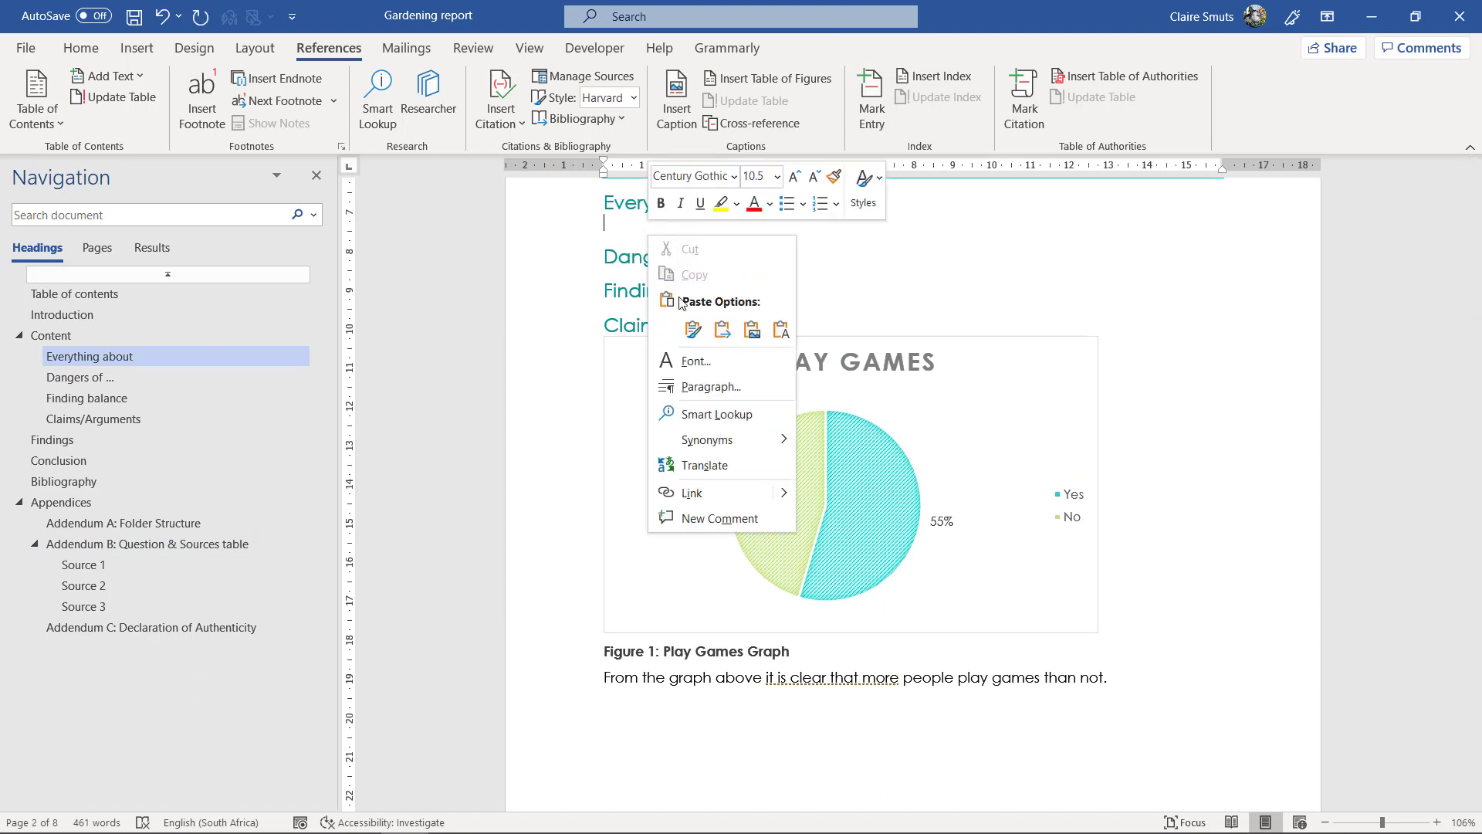
{"action": "left_click", "coordinate": [697, 329]}
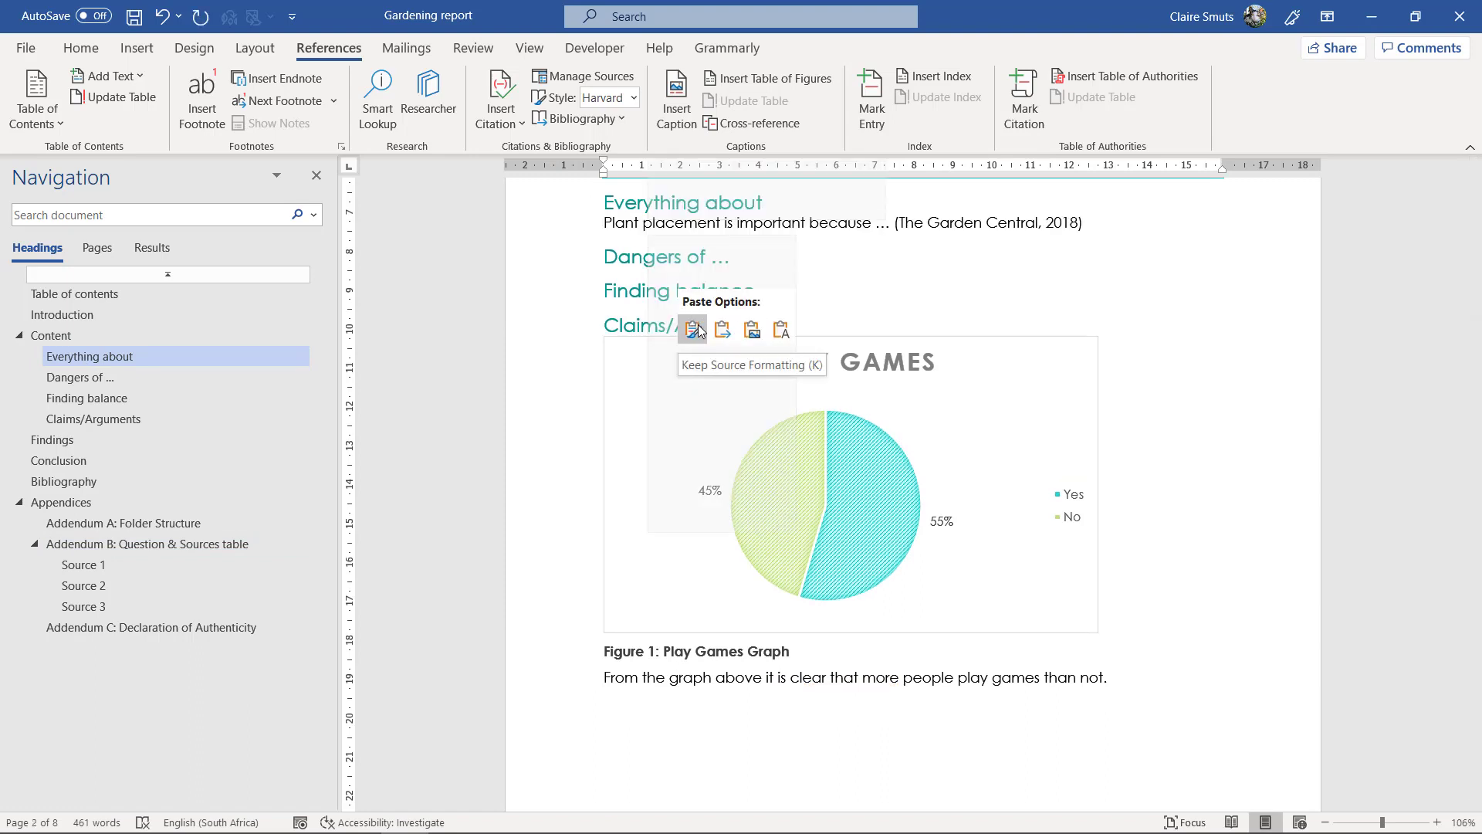
{"action": "left_click", "coordinate": [783, 329]}
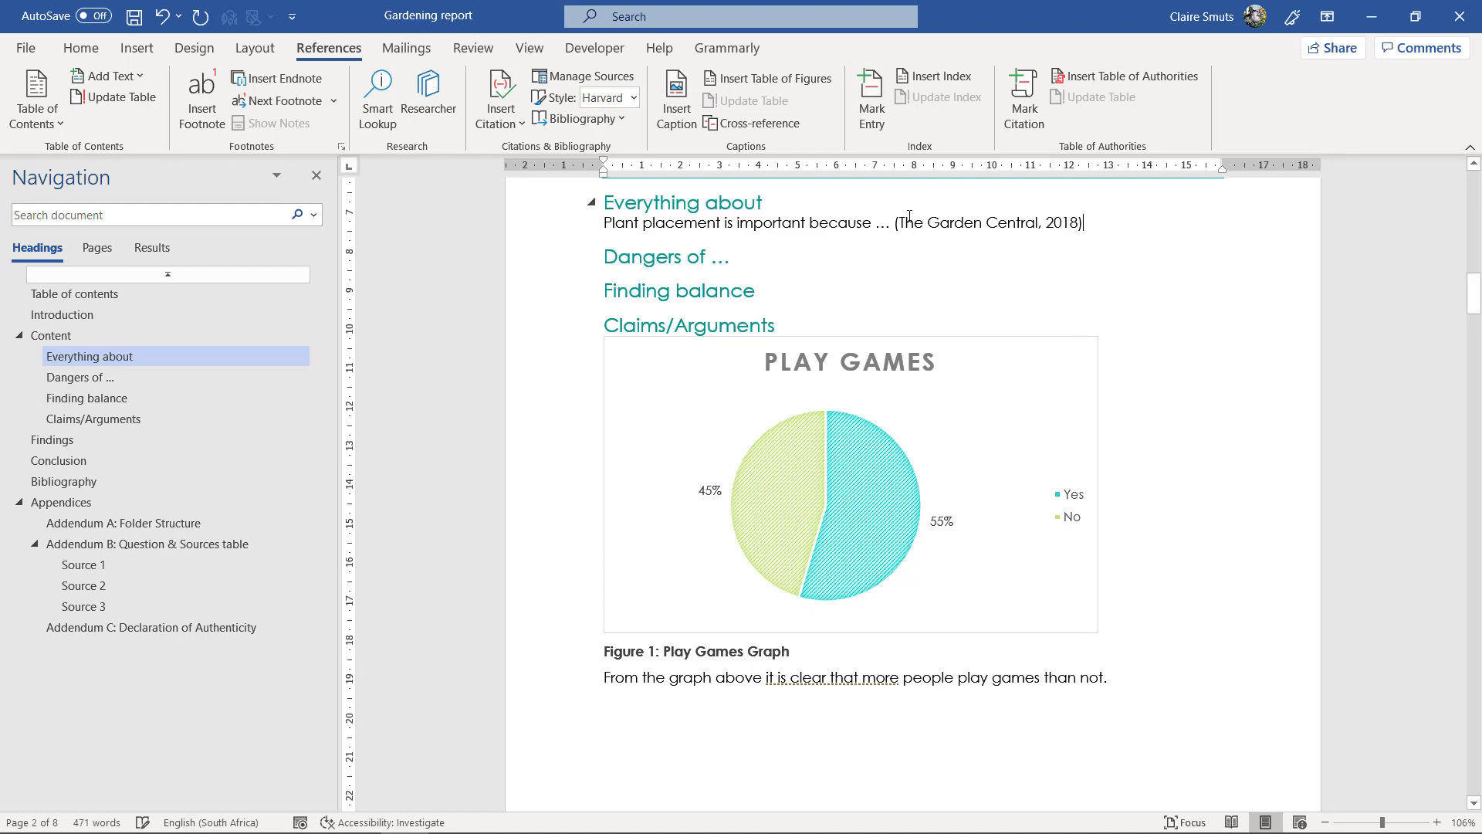
{"action": "left_click_drag", "start_coordinate": [895, 223], "coordinate": [1041, 224]}
{"action": "left_click", "coordinate": [1084, 224]}
{"action": "key", "text": "ctrl+z"}
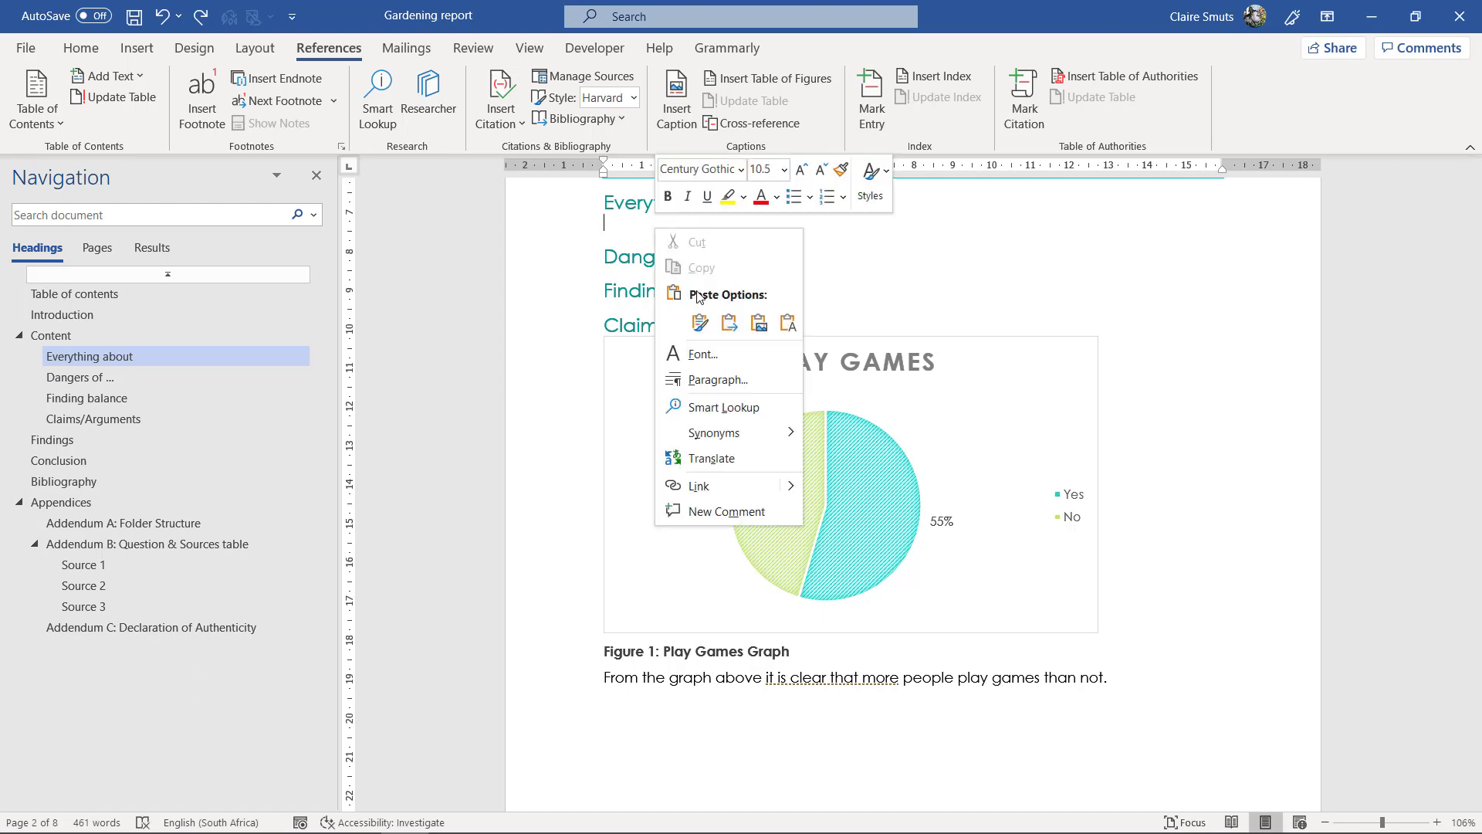
- Paste question 1's answer below "Everything about" with source formatting kept, check its citation field, and start a new paragraph after it
{"action": "left_click", "coordinate": [700, 322]}
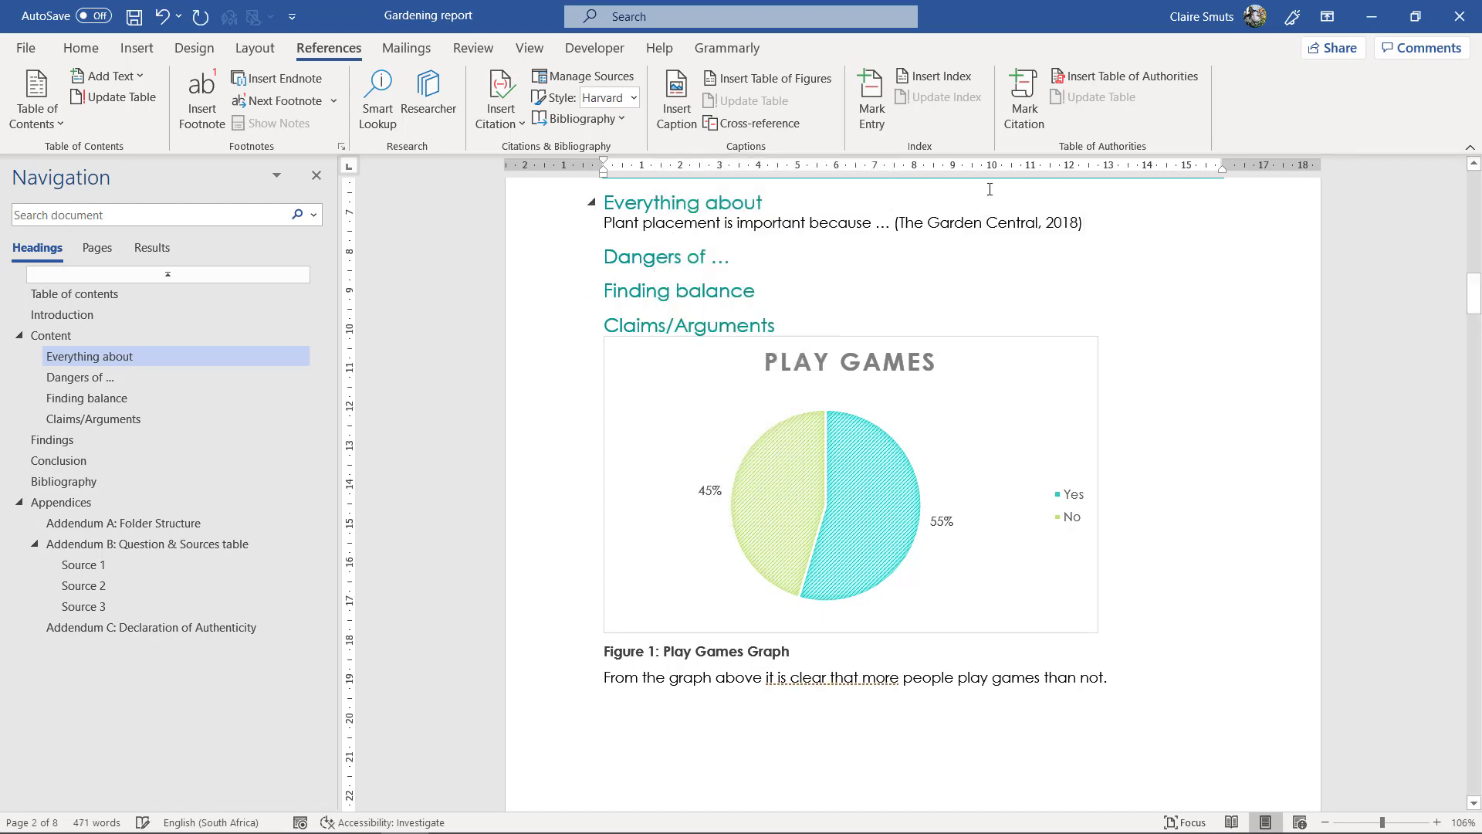
{"action": "left_click", "coordinate": [905, 223]}
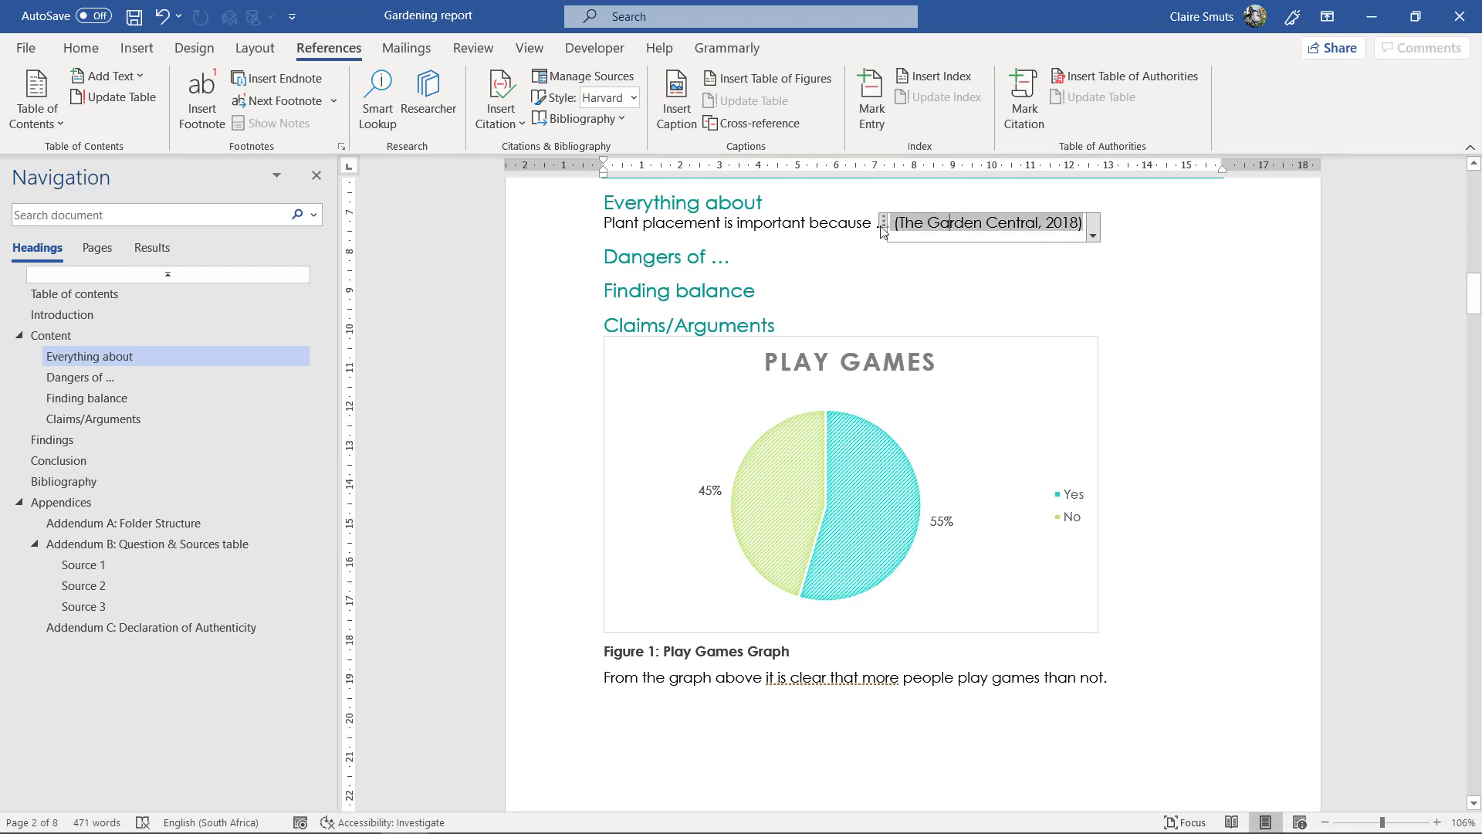
{"action": "left_click", "coordinate": [1118, 224]}
{"action": "key", "text": "Return"}
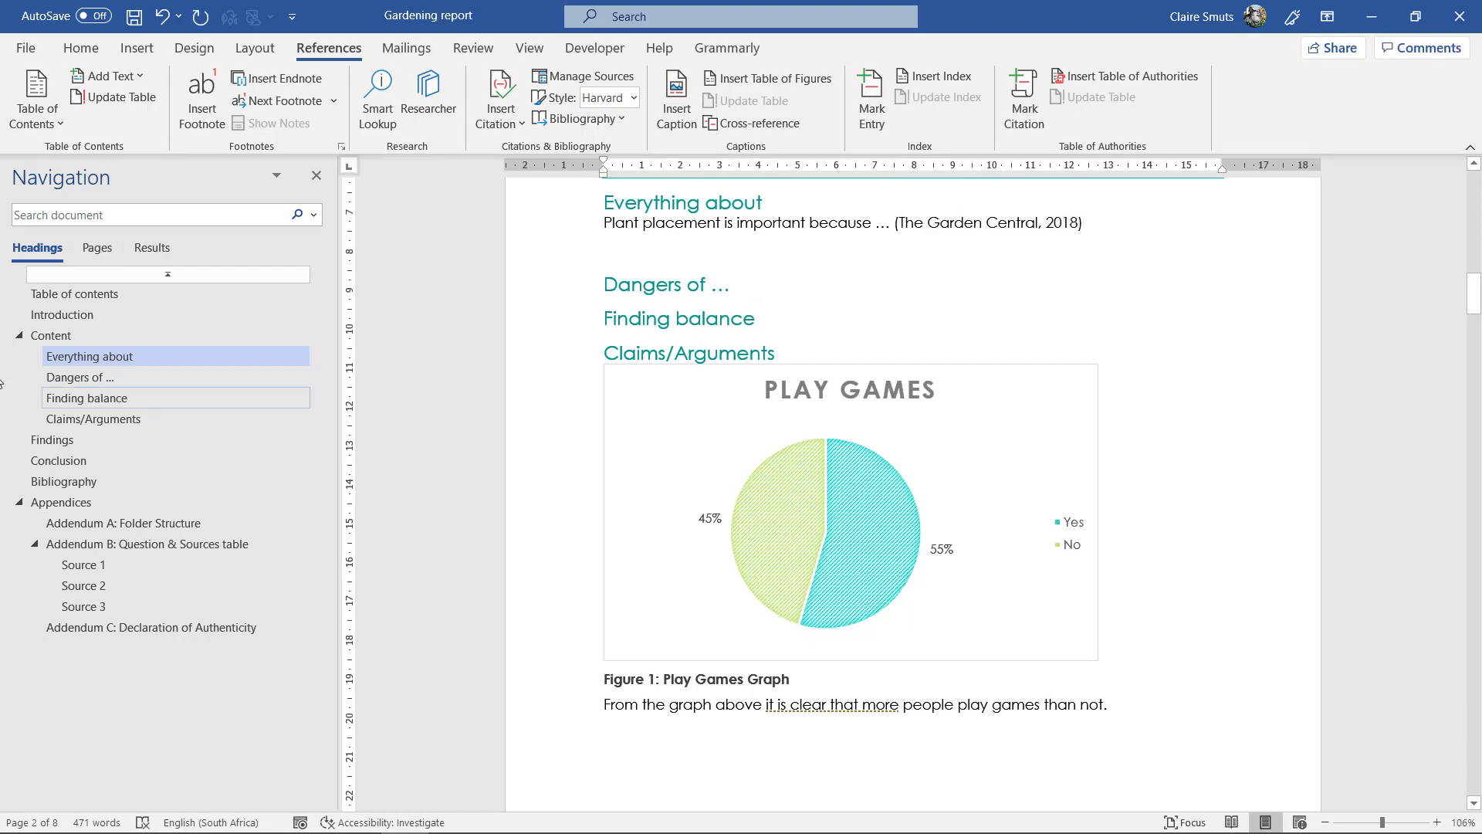
- Copy question 2's answer with its citation from the Addendum B table into the empty paragraph under "Everything about", keeping source formatting
{"action": "left_click", "coordinate": [115, 543]}
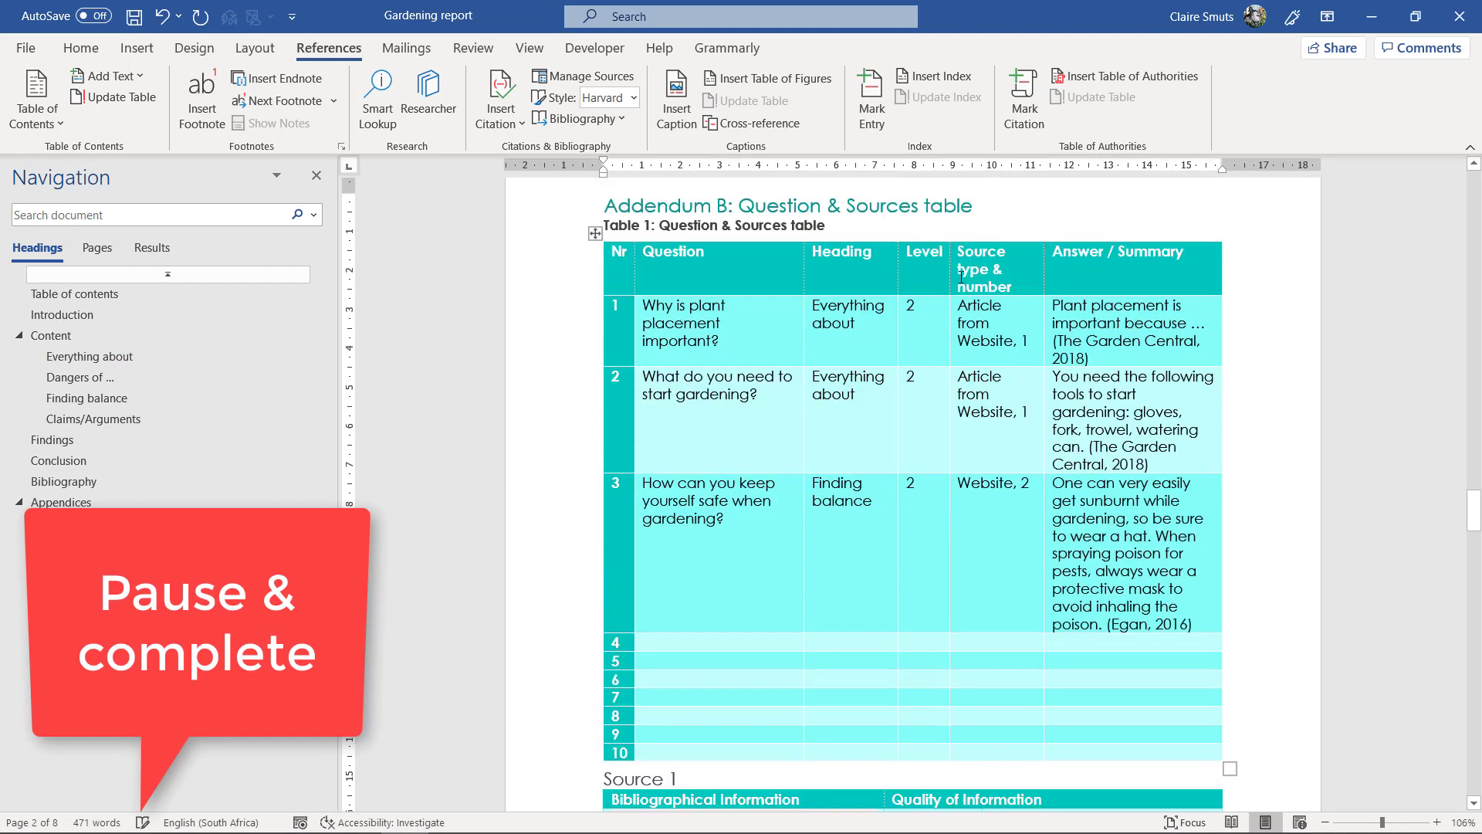
{"action": "left_click_drag", "start_coordinate": [1060, 374], "coordinate": [1150, 464]}
{"action": "key", "text": "ctrl+c"}
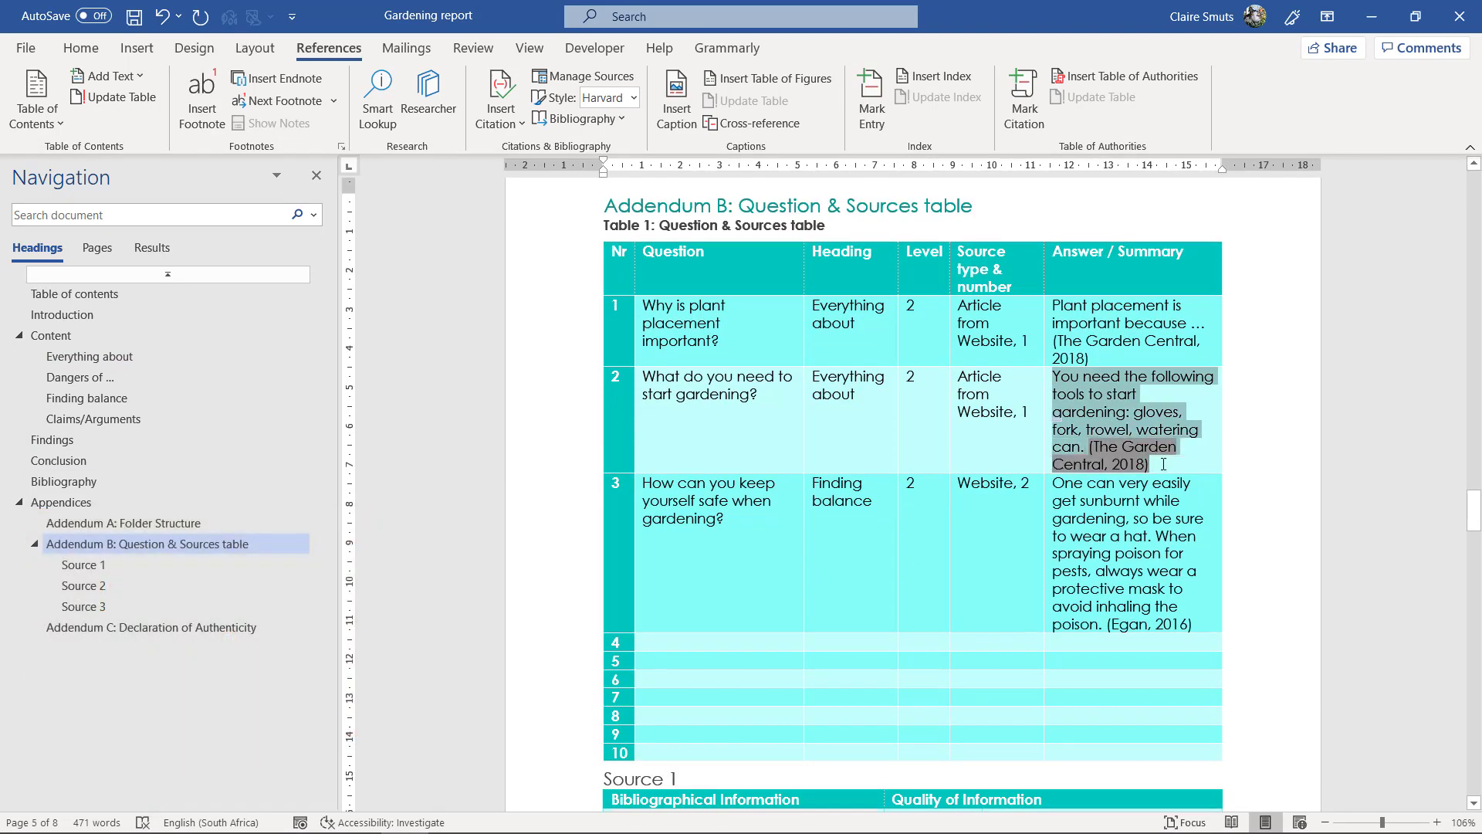
{"action": "right_click", "coordinate": [1093, 395]}
{"action": "key", "text": "Escape"}
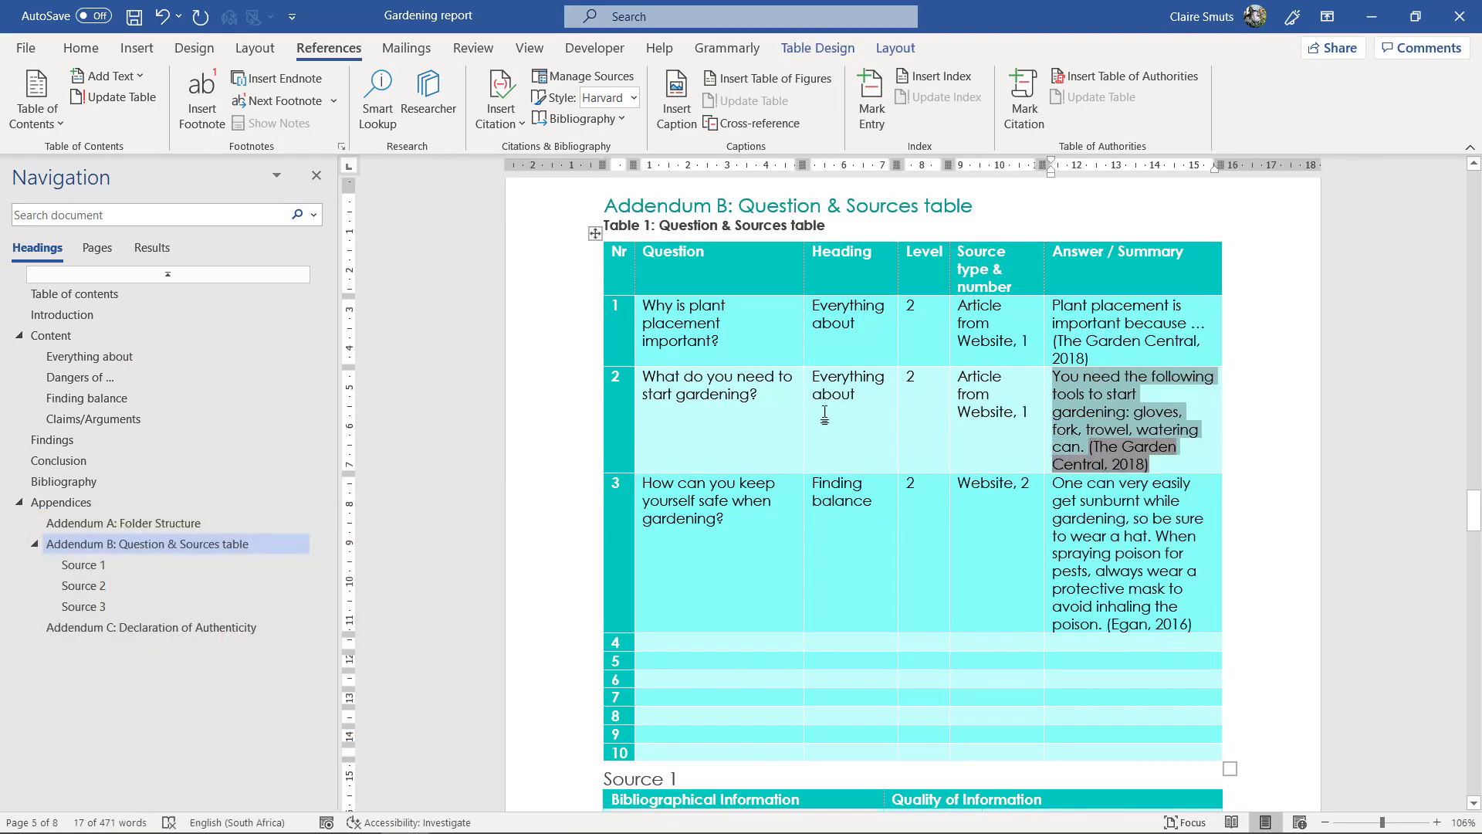
{"action": "left_click", "coordinate": [232, 356]}
{"action": "right_click", "coordinate": [699, 253]}
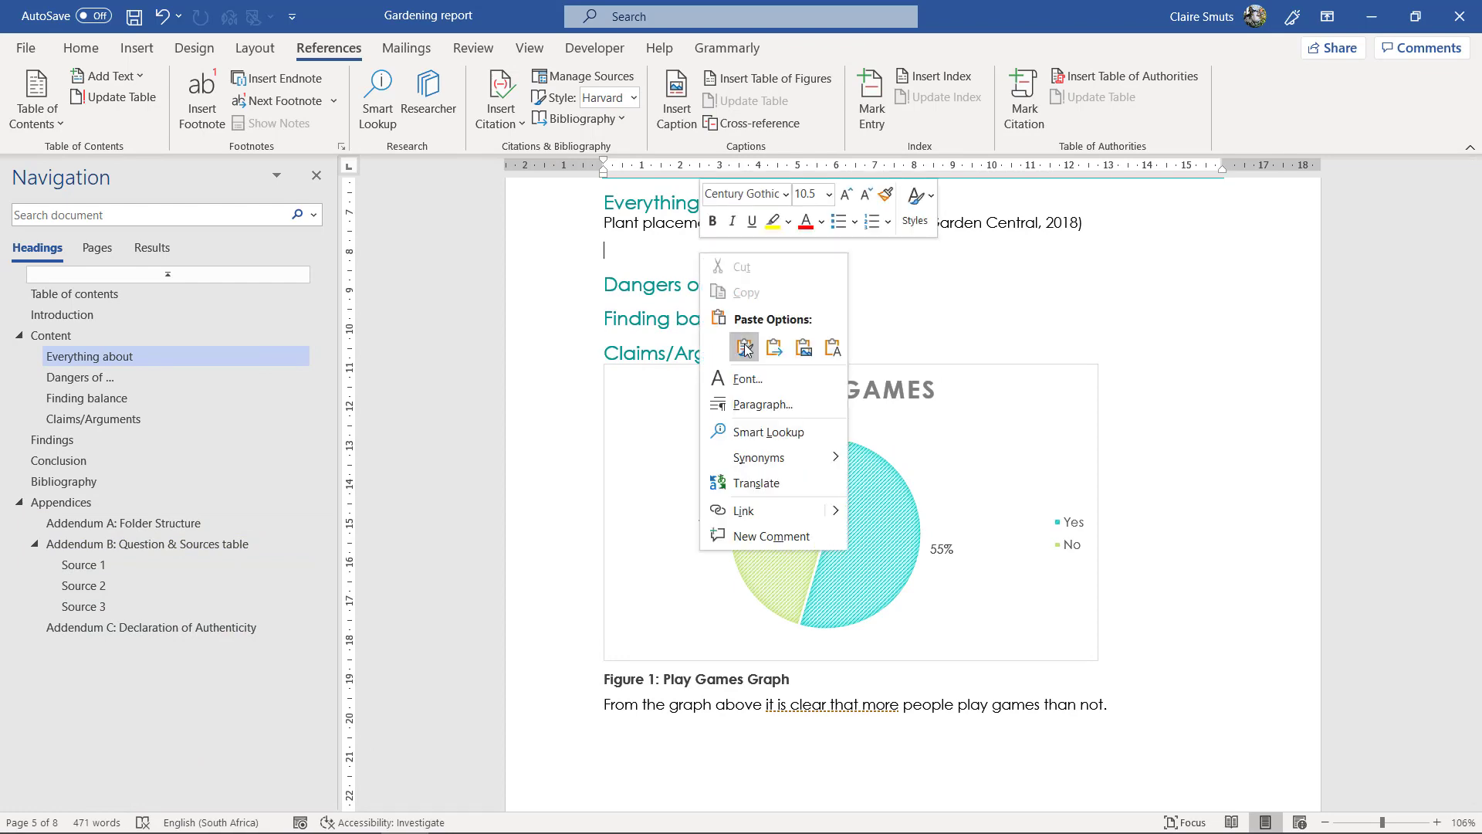
{"action": "left_click", "coordinate": [744, 345]}
- Copy question 3's answer with its citation onto a new line below the "Finding balance" heading, keeping source formatting
{"action": "left_click", "coordinate": [776, 343]}
{"action": "key", "text": "Return"}
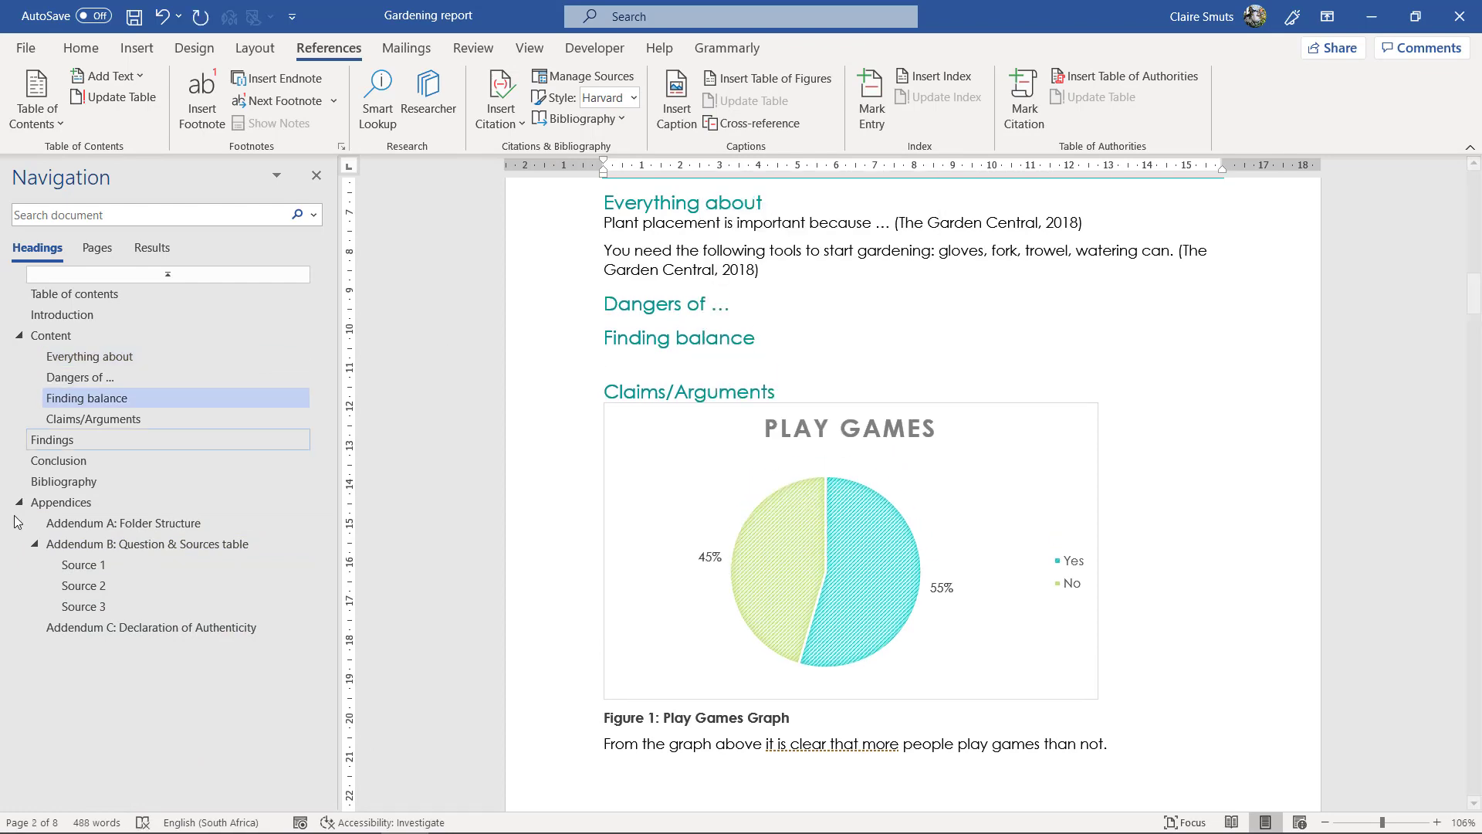
{"action": "left_click", "coordinate": [91, 545]}
{"action": "left_click_drag", "start_coordinate": [1053, 483], "coordinate": [1193, 625]}
{"action": "right_click", "coordinate": [1127, 518]}
{"action": "left_click", "coordinate": [1184, 557]}
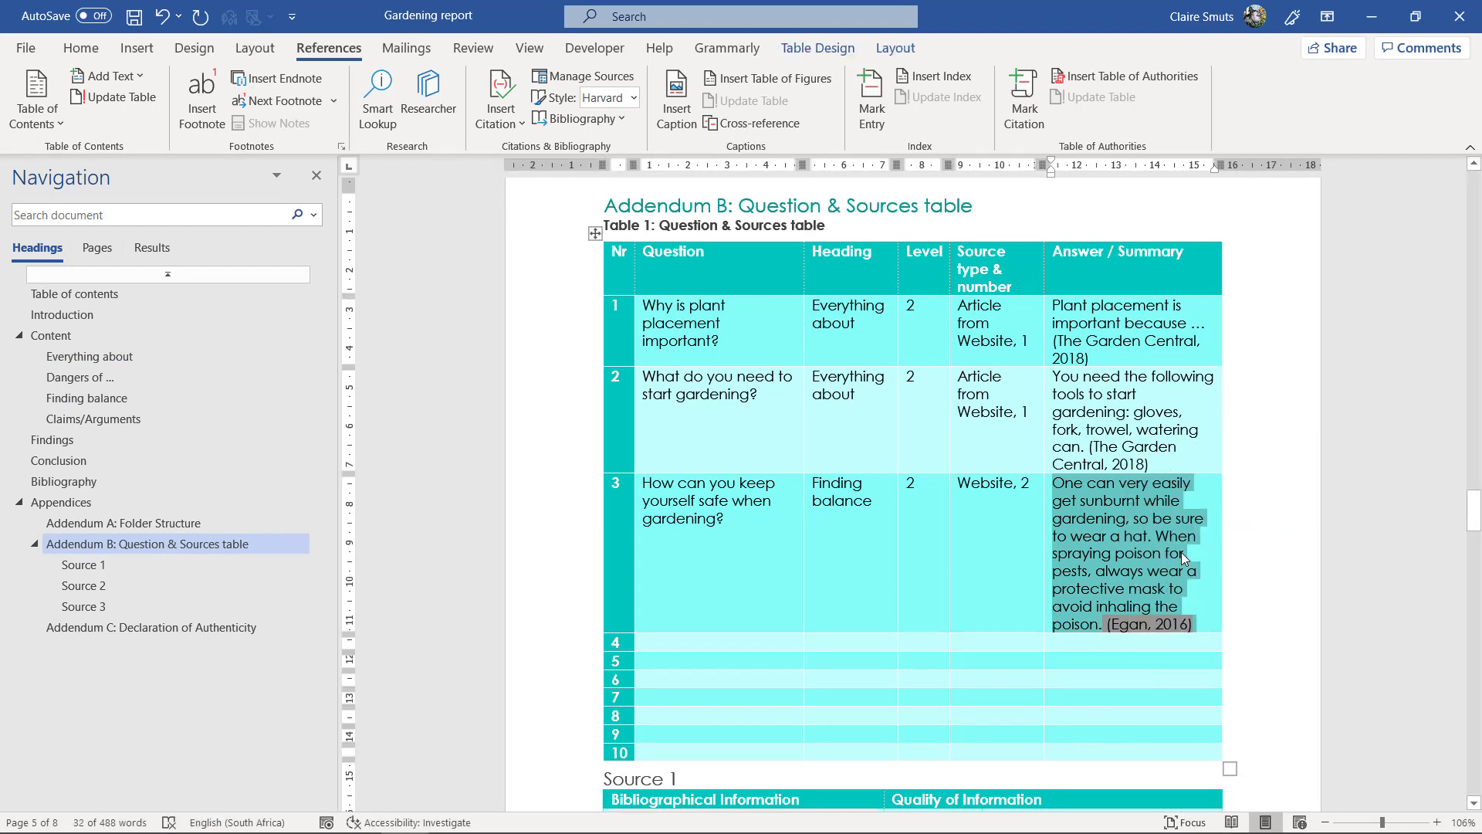
{"action": "left_click", "coordinate": [270, 397]}
{"action": "right_click", "coordinate": [620, 231]}
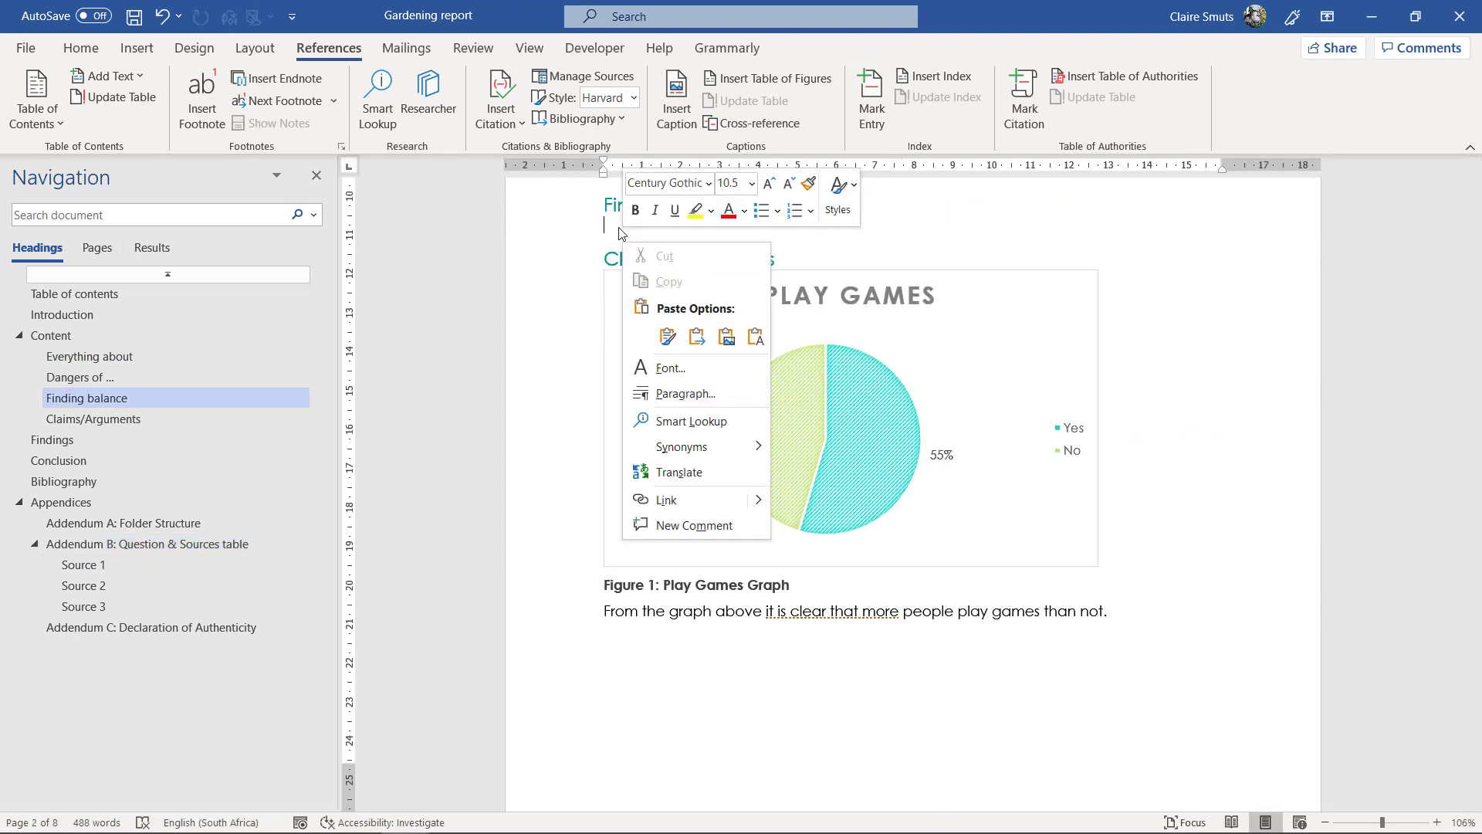
{"action": "left_click", "coordinate": [668, 337]}
- Review the two paragraphs under "Everything about" and insert "also" after "You" in the second one
{"action": "scroll", "coordinate": [871, 327], "scroll_direction": "up", "scroll_amount": 4}
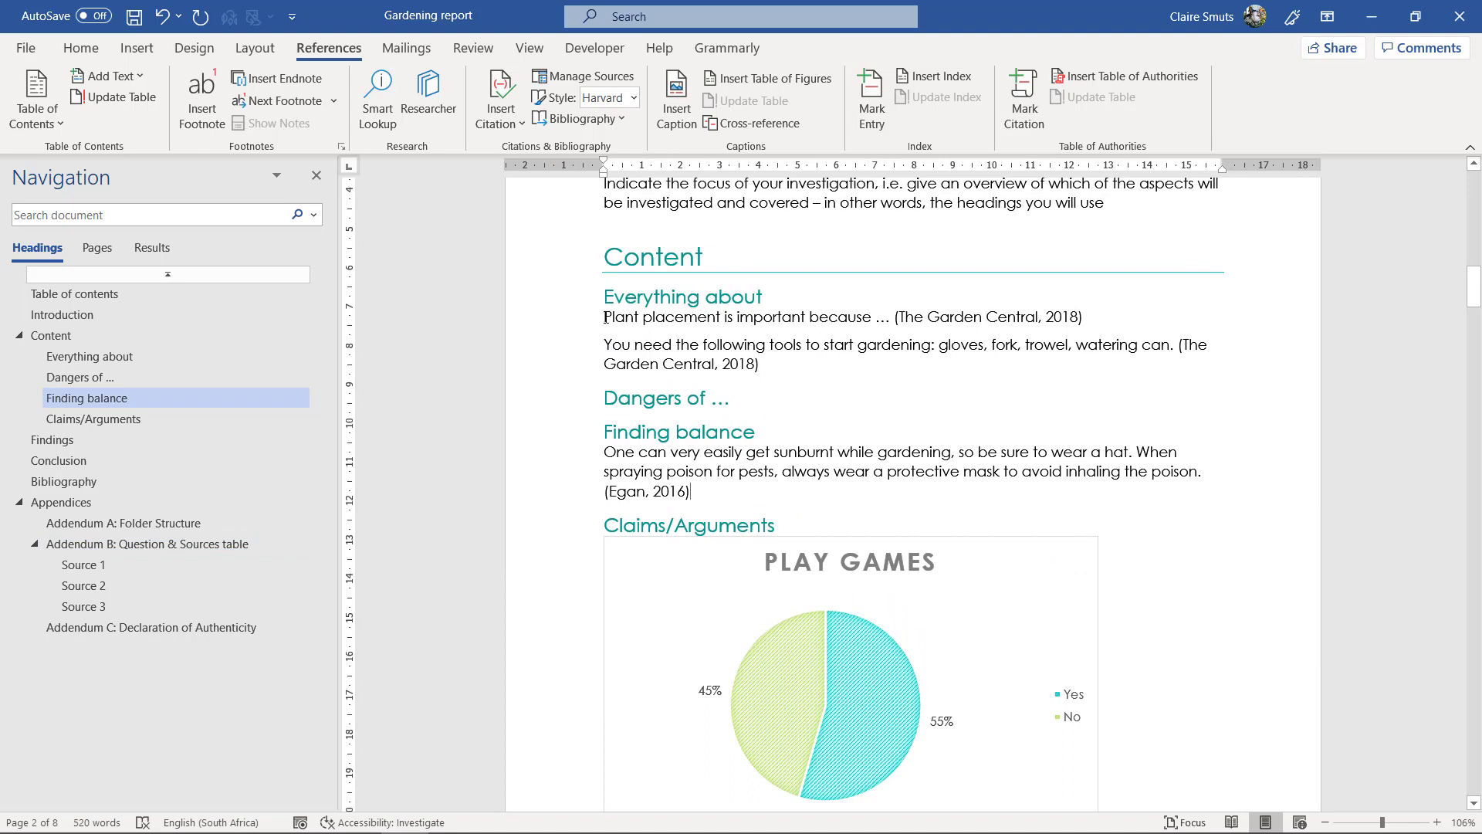
{"action": "left_click_drag", "start_coordinate": [605, 316], "coordinate": [787, 369]}
{"action": "left_click", "coordinate": [786, 368]}
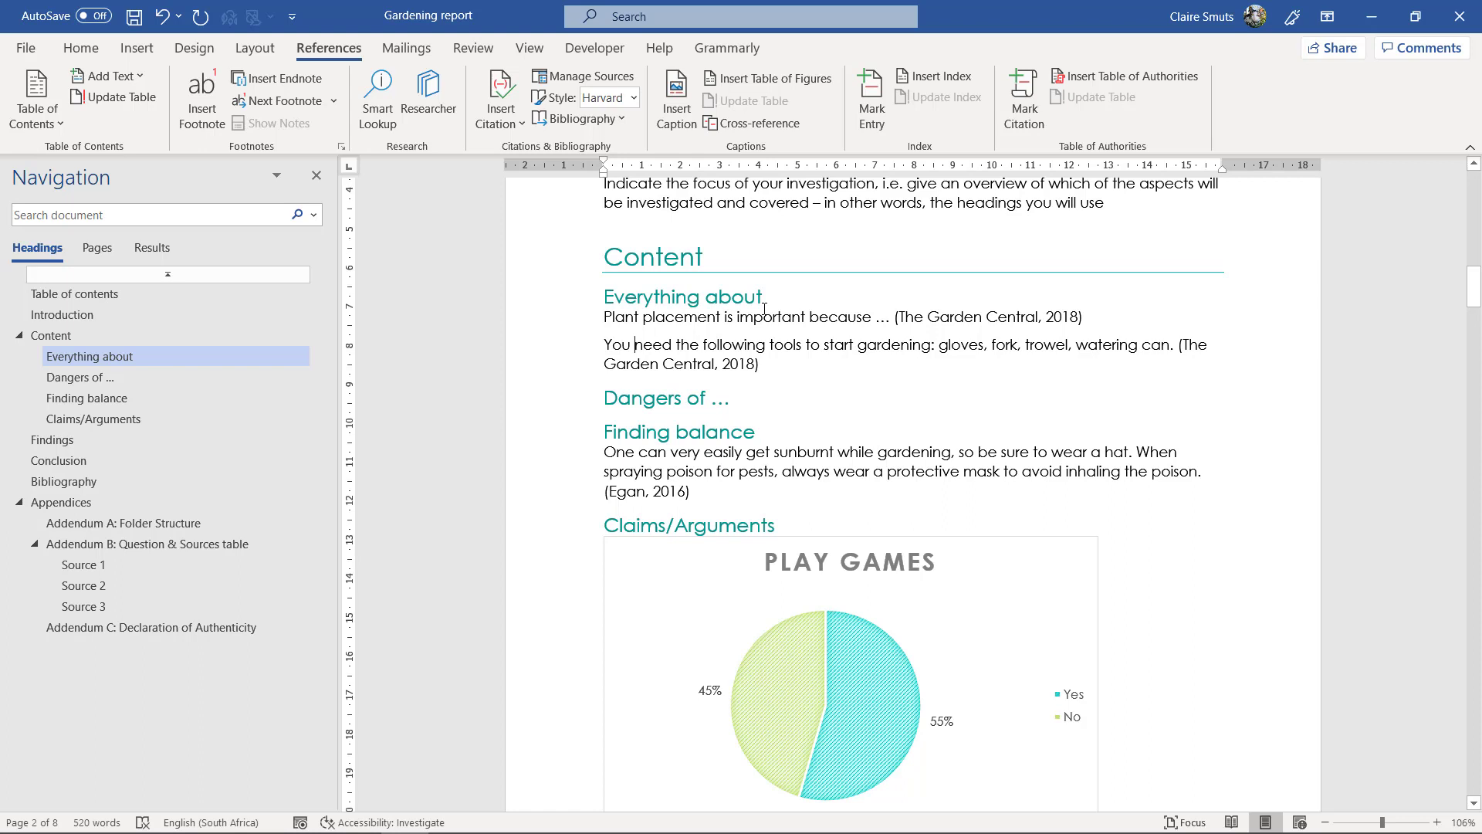
{"action": "type", "text": "also"}
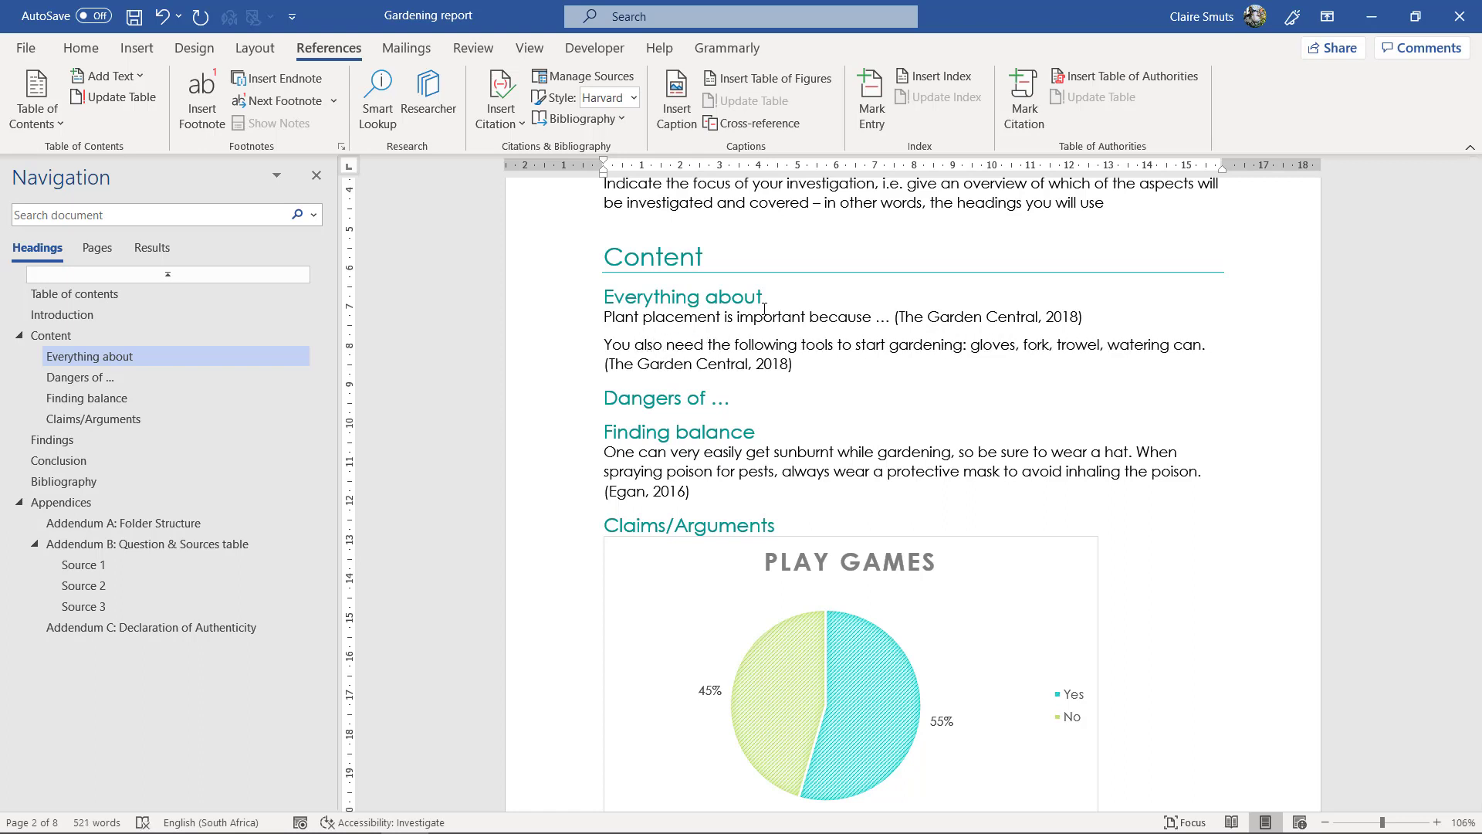